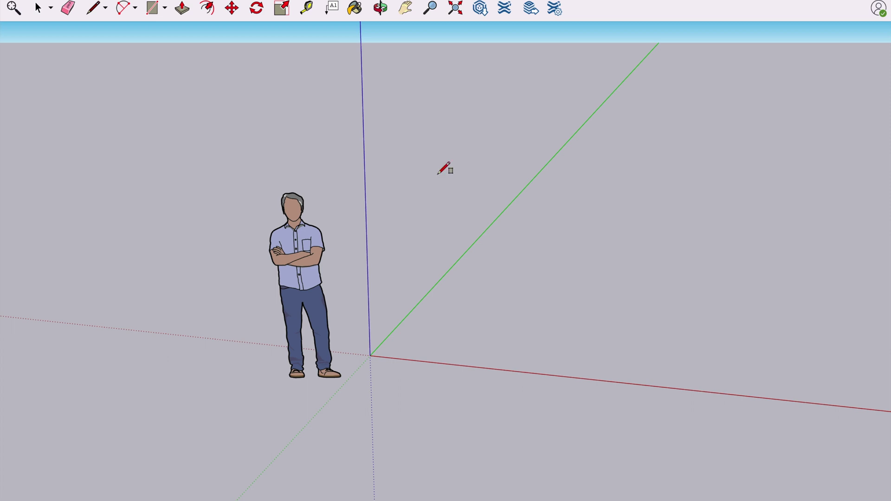
- Draw a rectangle face, then attach a smaller rectangle at its top-right corner to form an L
key("r")
left_click(467, 265)
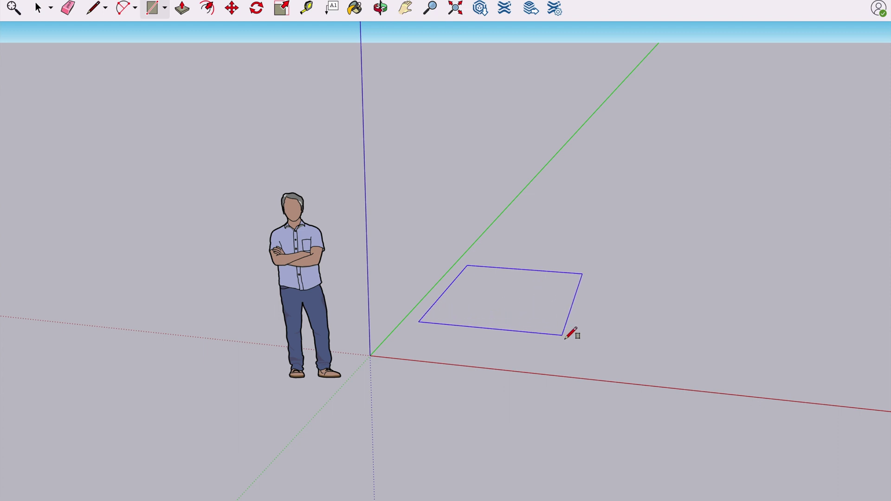
left_click(577, 350)
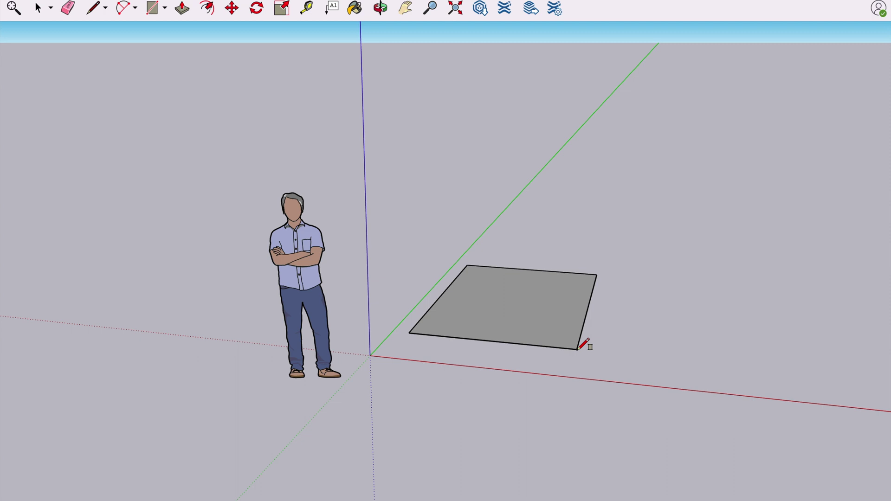
left_click(597, 274)
left_click(662, 320)
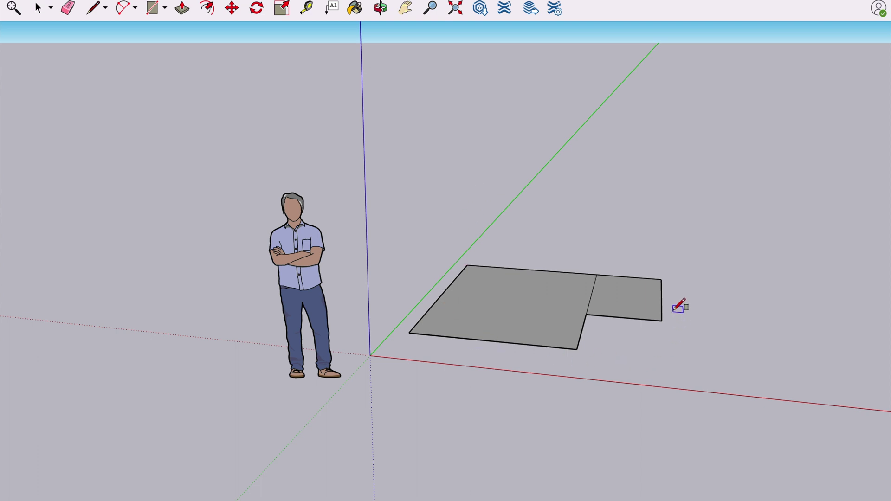
left_click(380, 8)
left_click_drag(370, 72, 394, 118)
key("space")
left_click(533, 318)
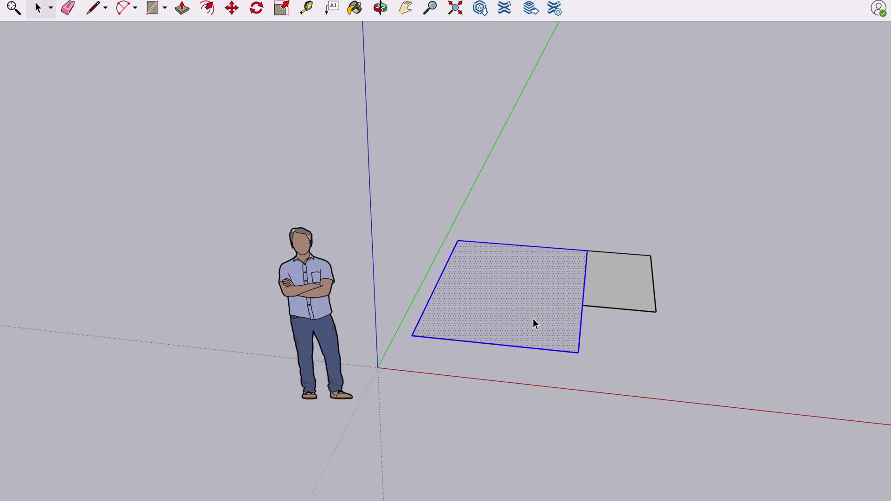
left_click(612, 292)
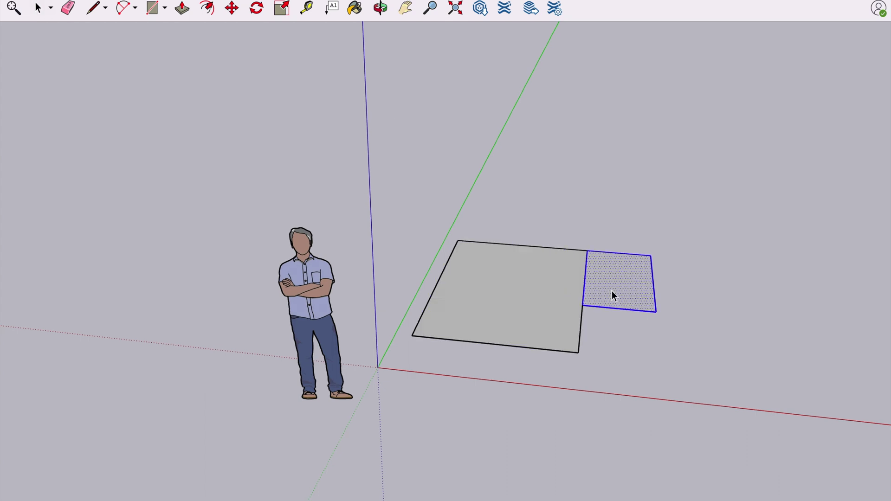
left_click(549, 282)
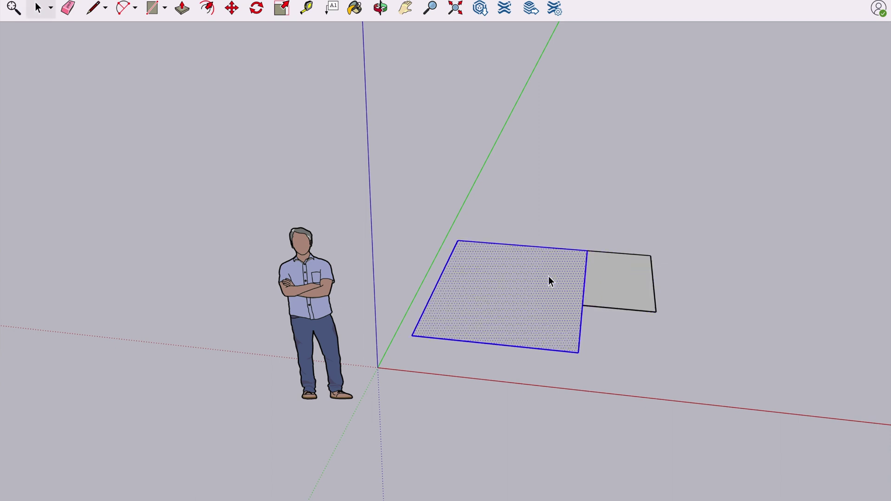
key("p")
double_click(549, 284)
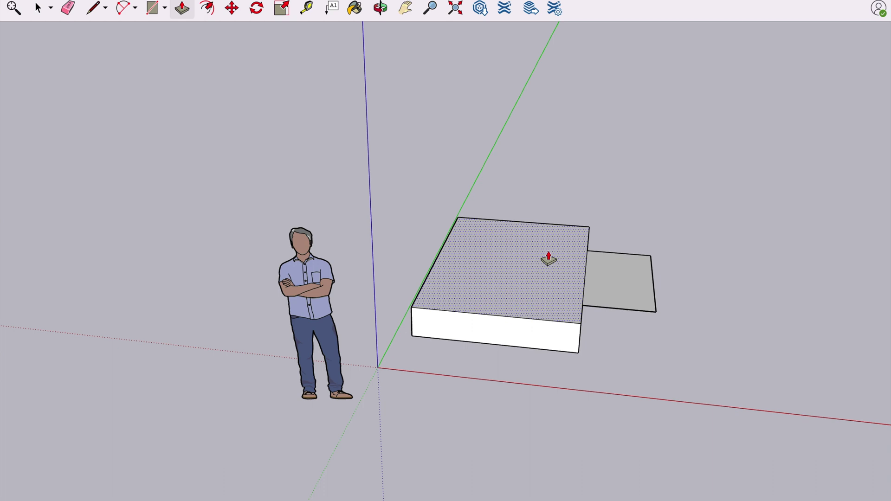
key("ctrl+z")
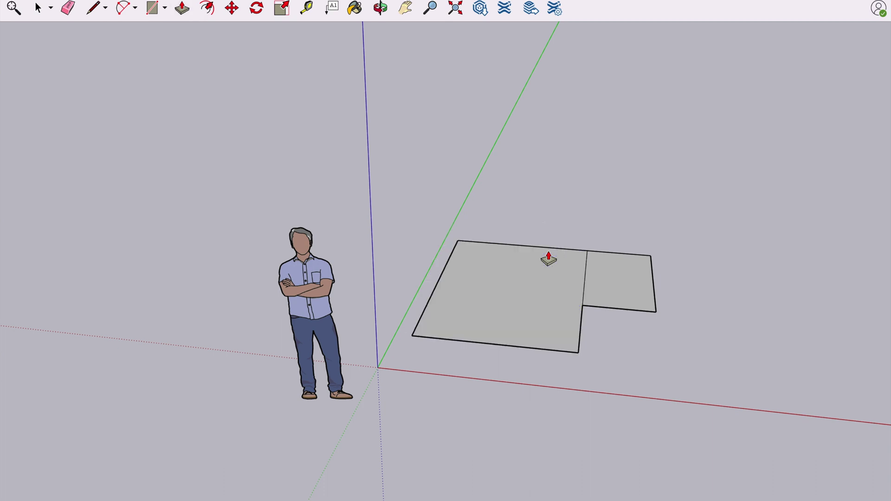
- Try moving the small right face by its corner, then cancel the move
left_click(232, 9)
double_click(619, 283)
left_click(654, 313)
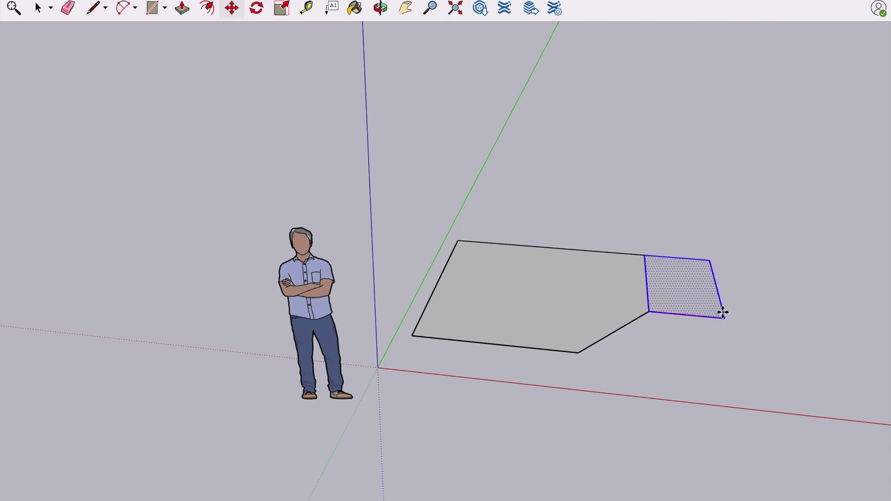
left_click(698, 315)
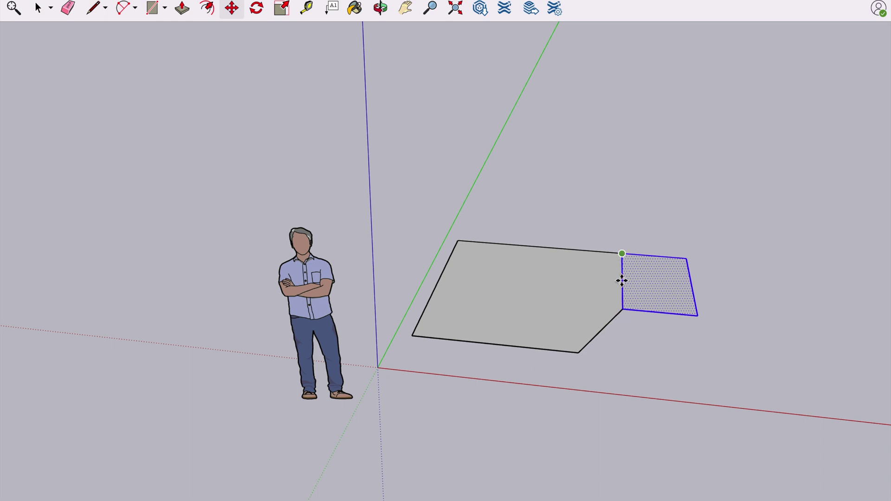
left_click(623, 309)
left_click(622, 253)
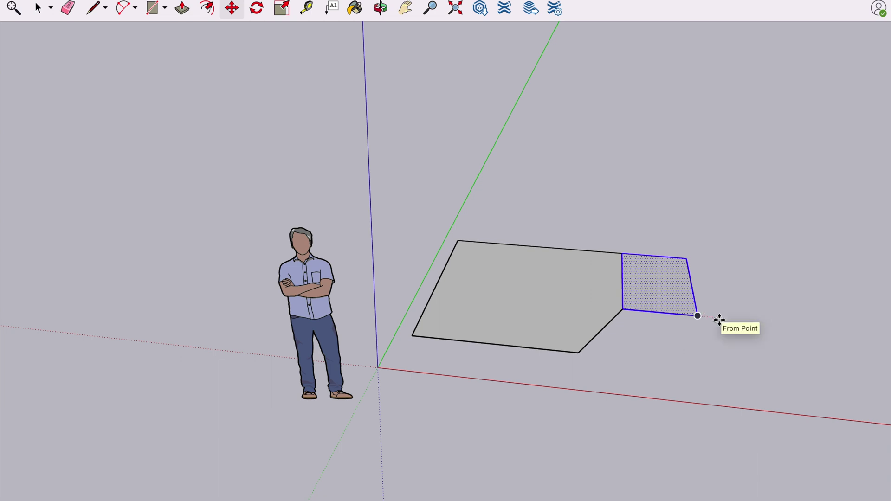
left_click(698, 316)
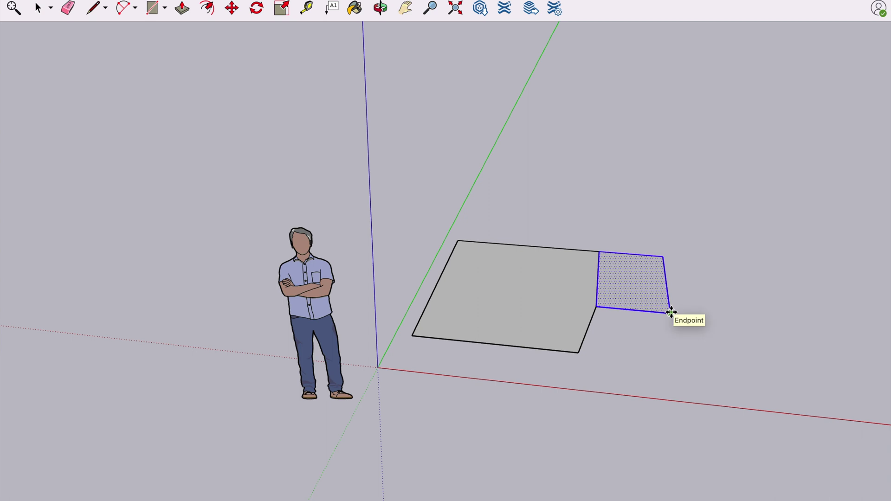
key("Escape")
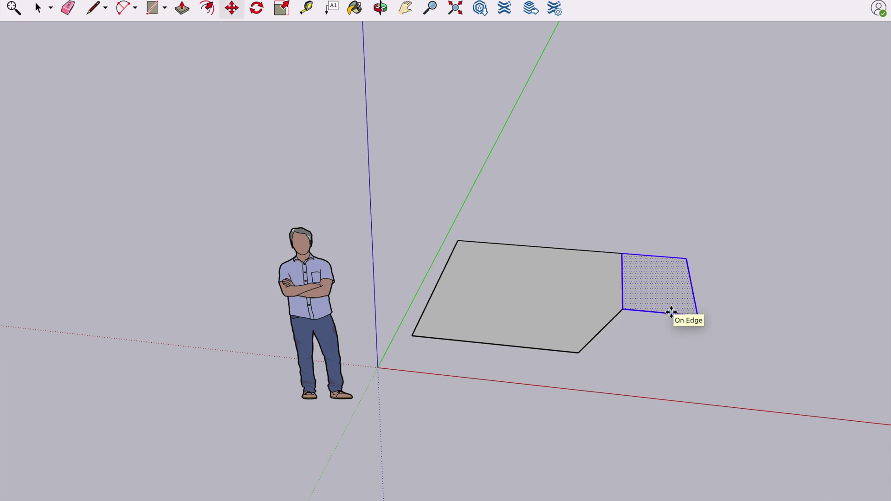
- Window-select the whole L-shaped surface and delete it
key("space")
left_click_drag(399, 185, 771, 385)
key("Delete")
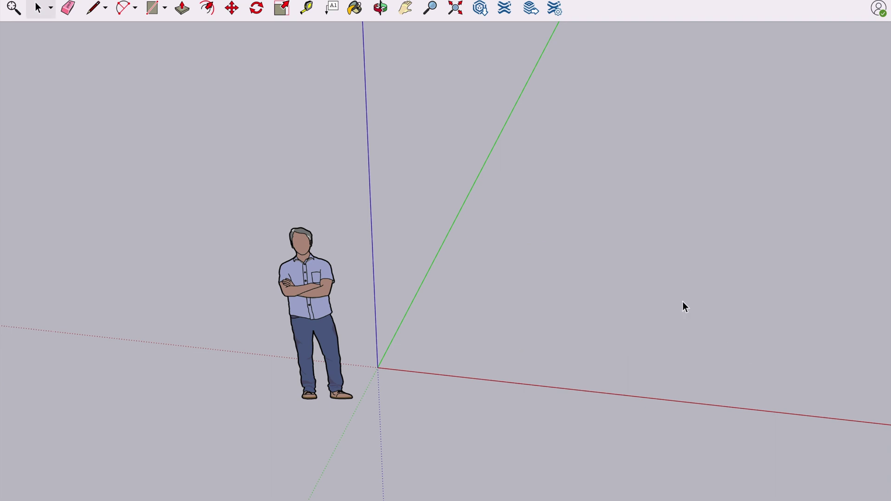
- Draw a new rectangle near the origin and drag its bottom-right corner right so the edge slants
key("r")
left_click(484, 268)
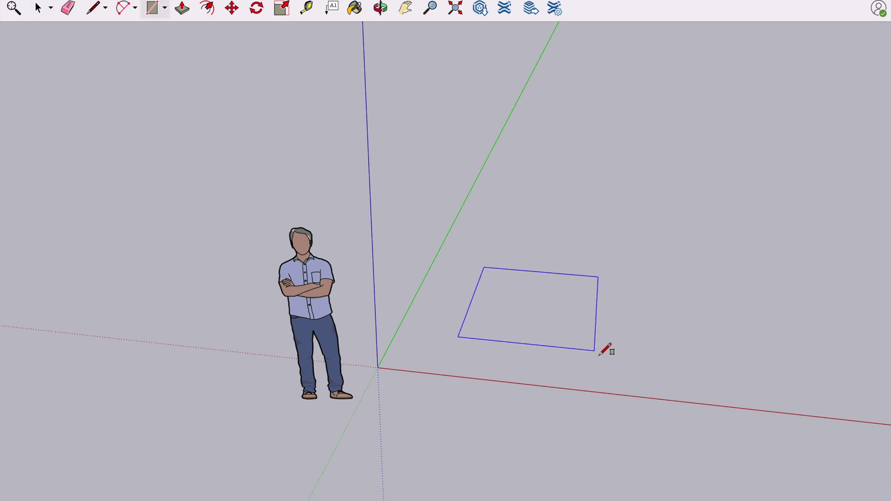
left_click(612, 374)
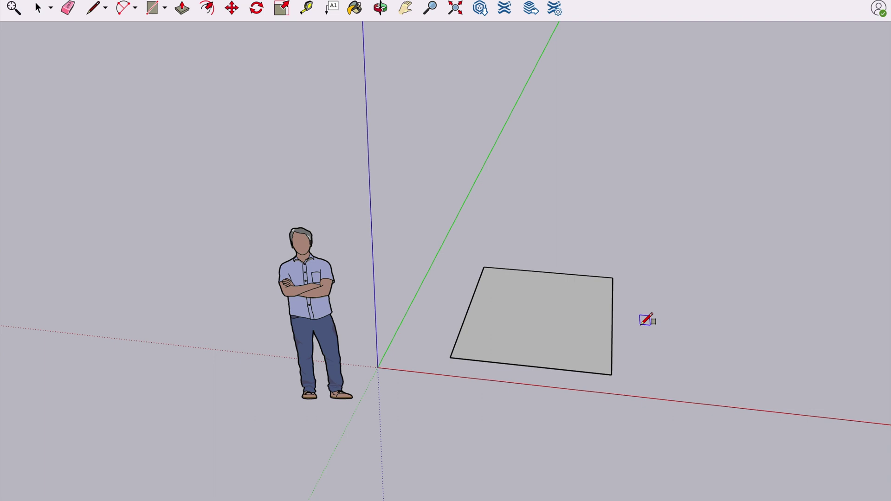
left_click(231, 8)
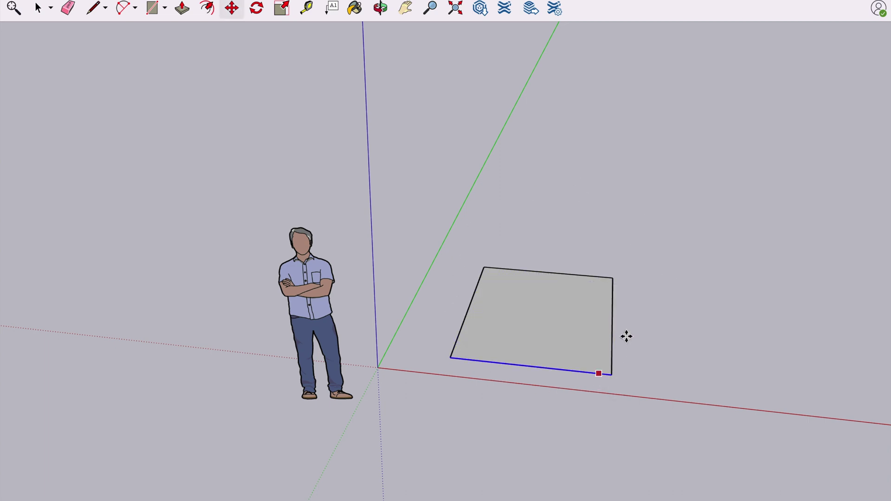
left_click_drag(613, 374, 641, 377)
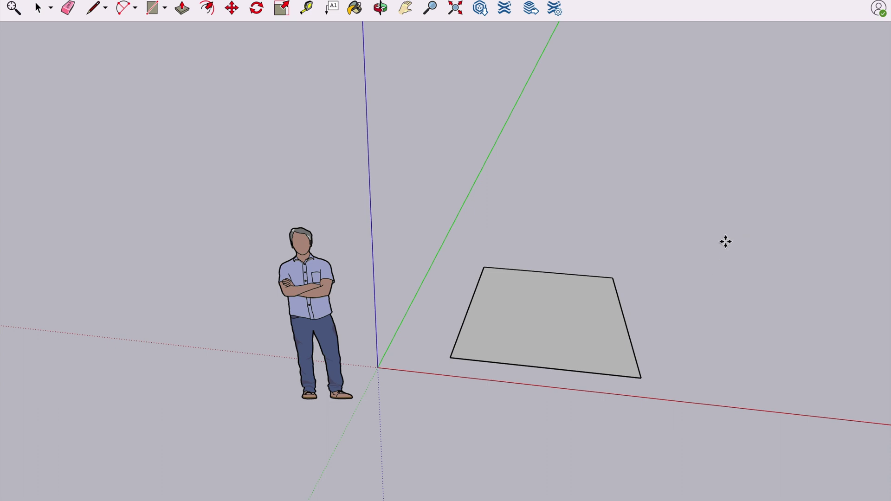
- Delete the slanted face and draw a fresh rectangle in its place
key("space")
left_click_drag(577, 308, 692, 400)
key("Delete")
key("l")
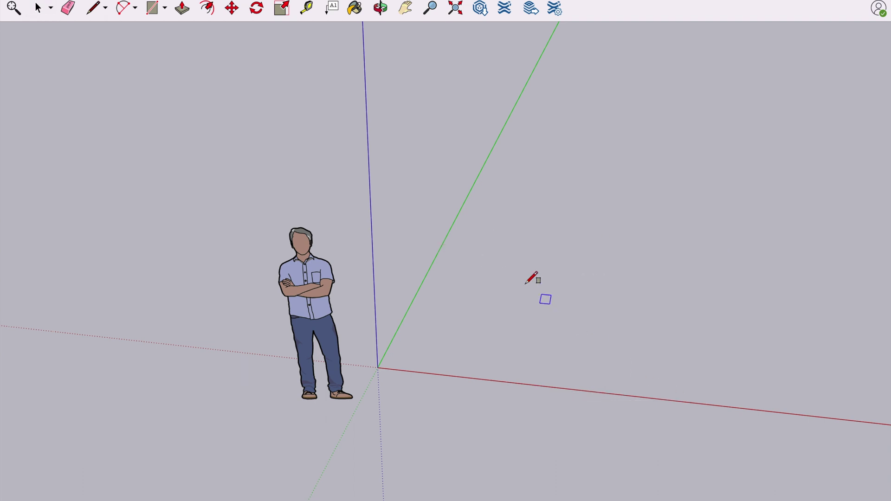
left_click(475, 242)
left_click(627, 359)
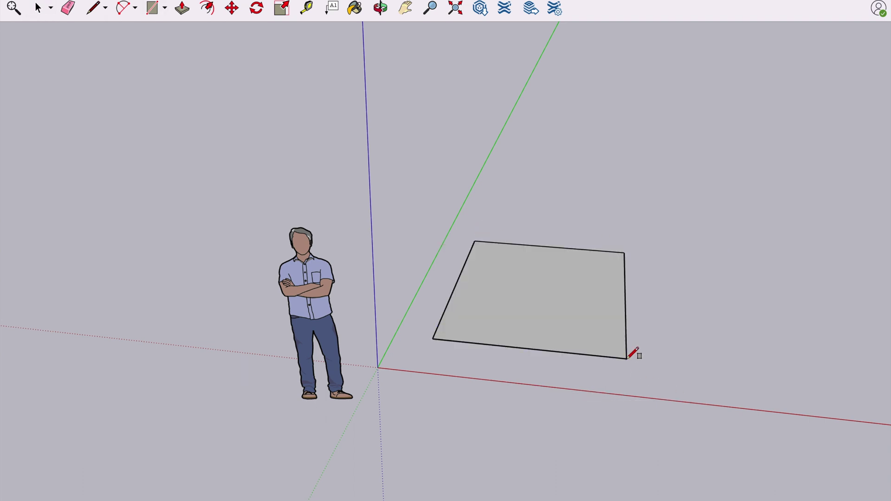
- Select the new face with its edges and make it a group
key("space")
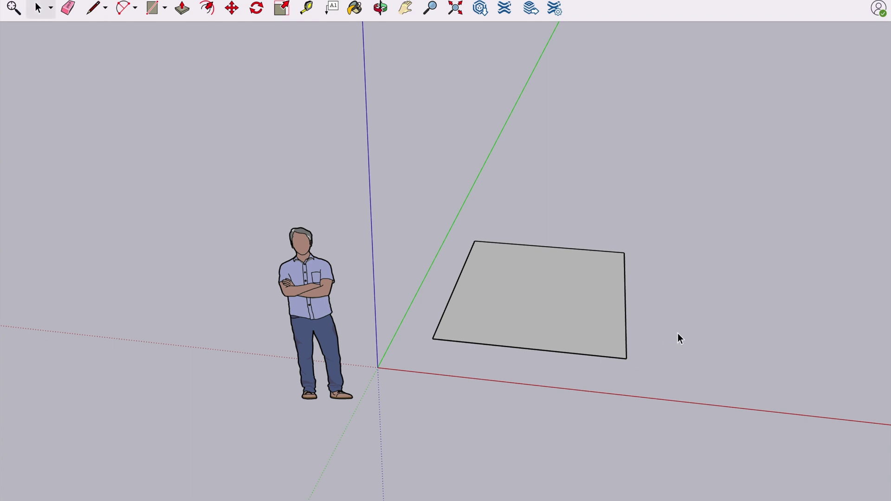
double_click(541, 288)
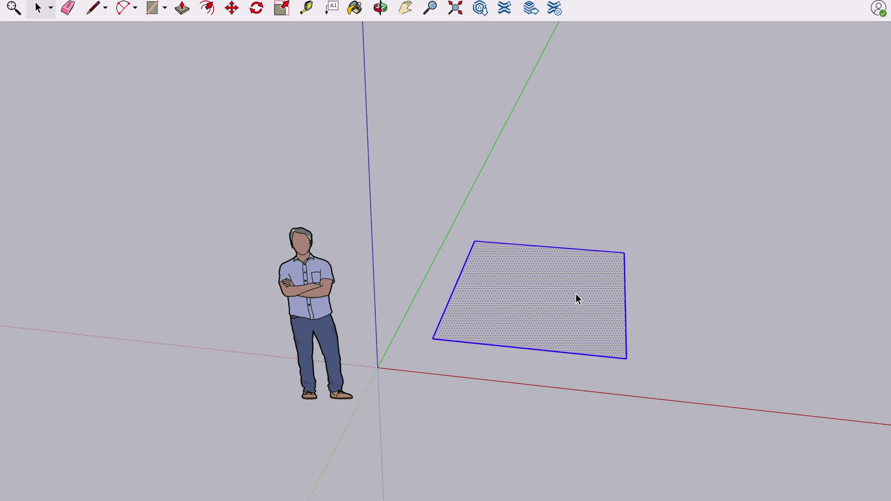
right_click(594, 320)
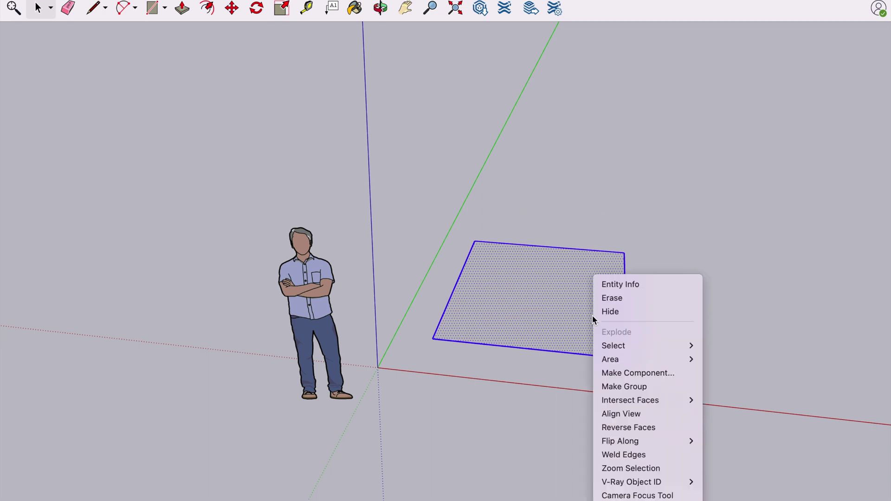
left_click(636, 390)
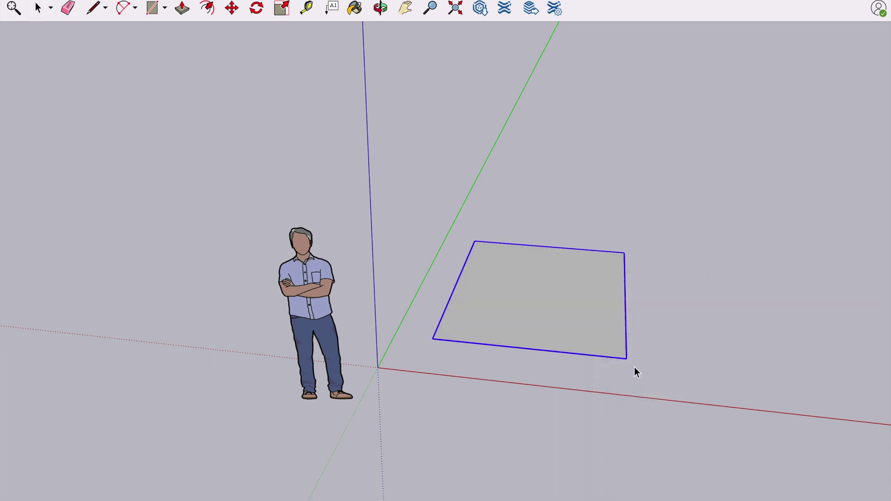
key("m")
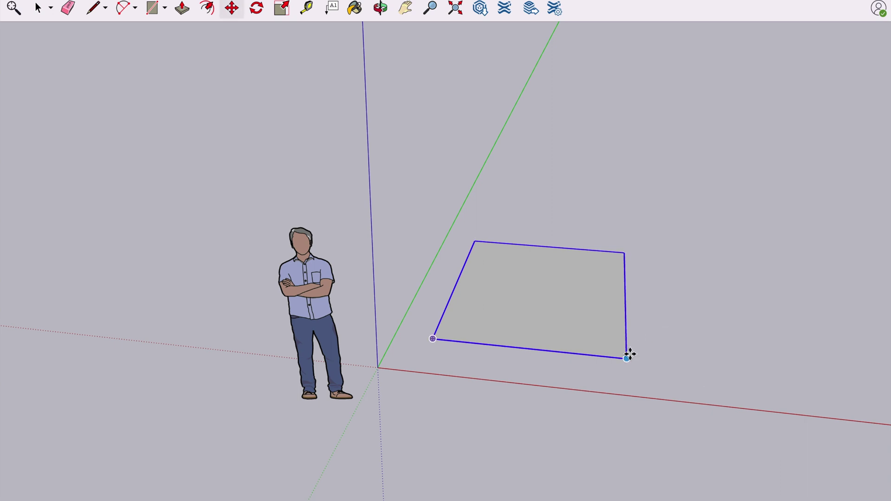
key("space")
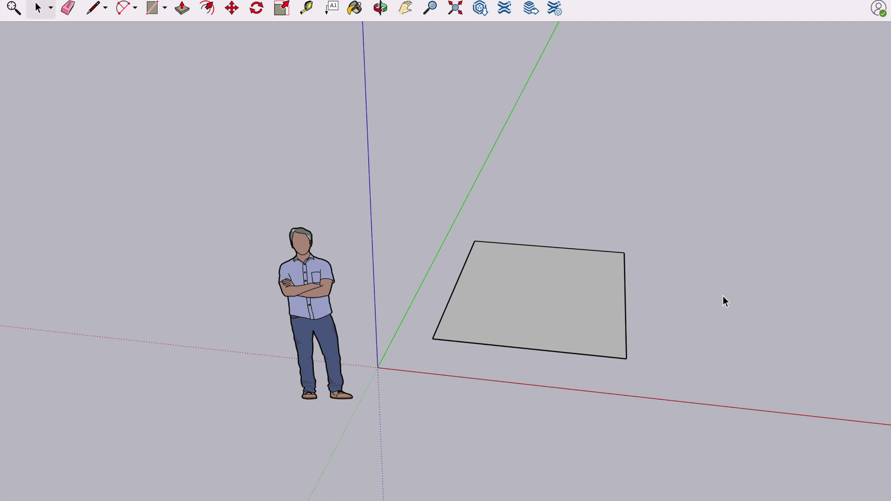
key("m")
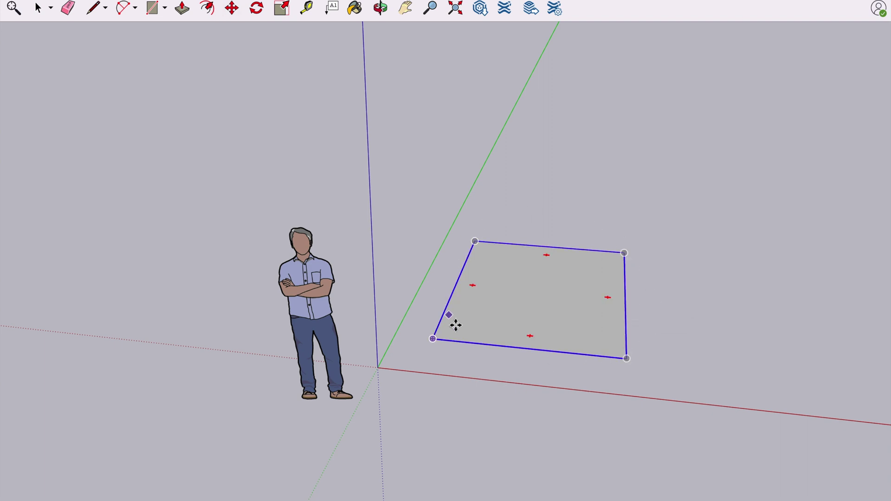
key("m")
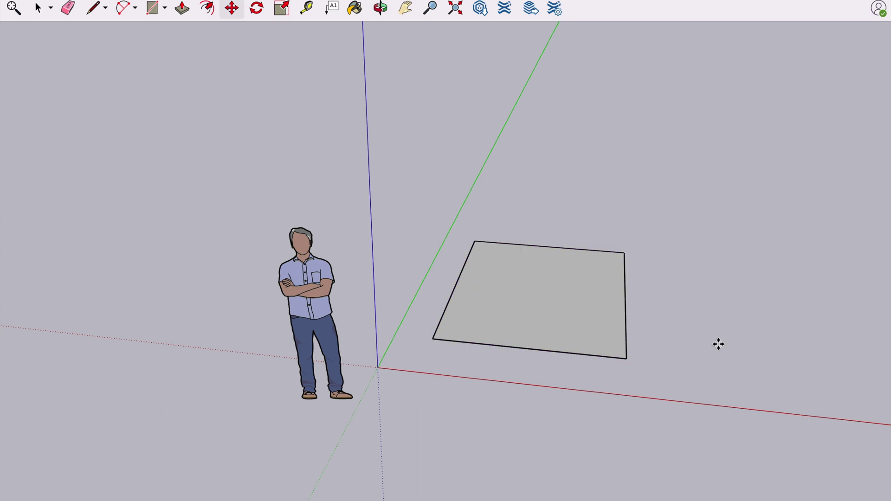
left_click(625, 359)
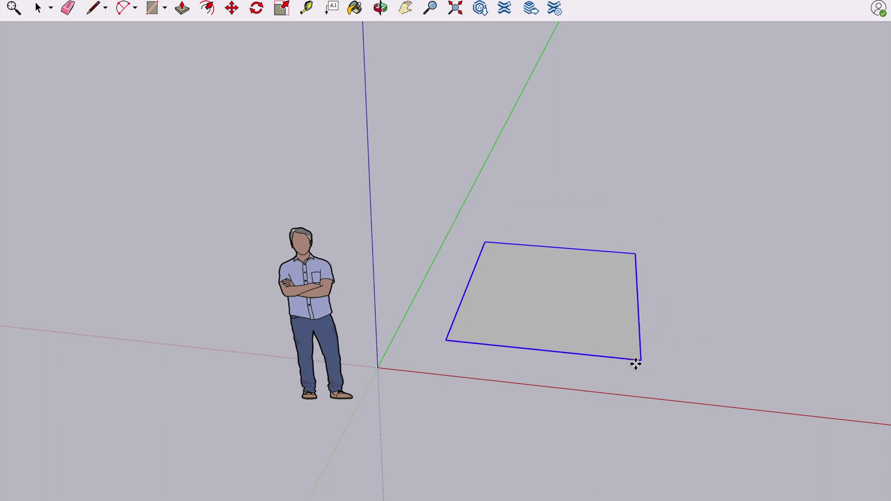
left_click(626, 362)
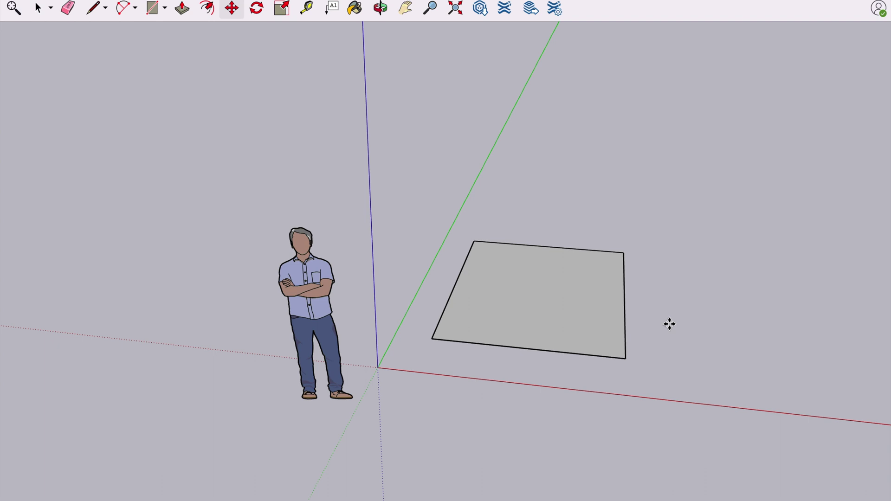
- Draw two lines crossing the face from corner to opposite corner
key("l")
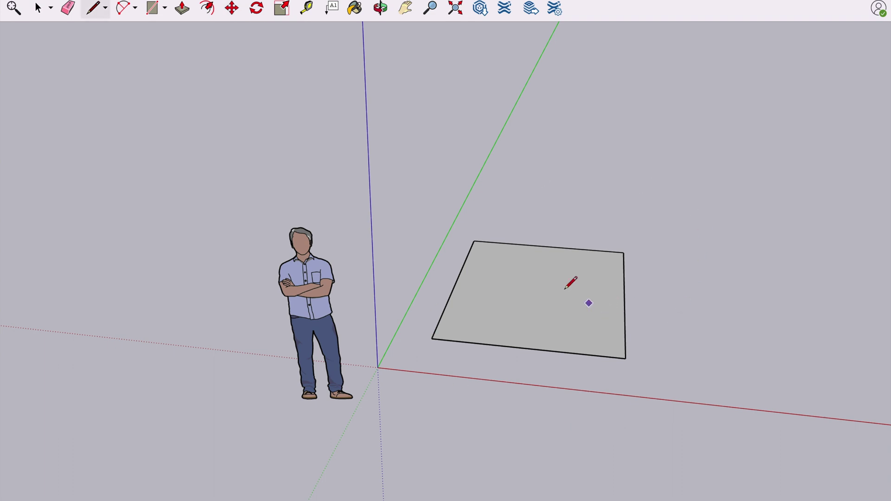
left_click(474, 240)
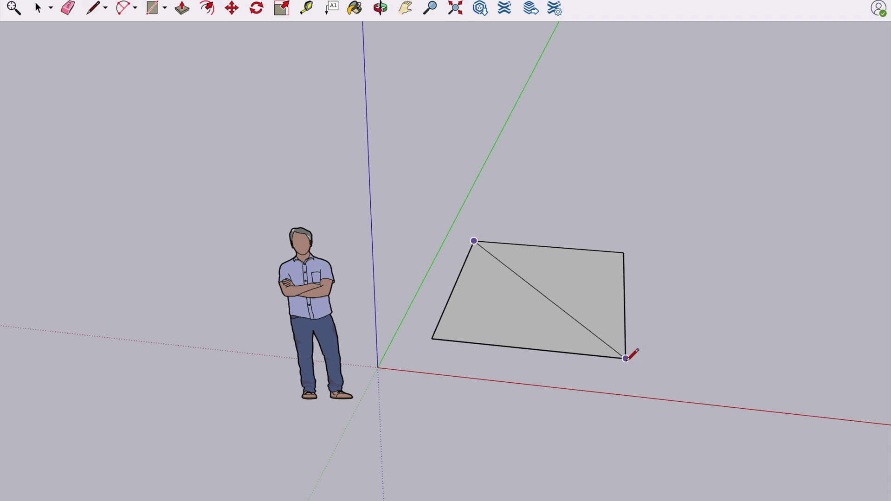
left_click(626, 359)
key("Escape")
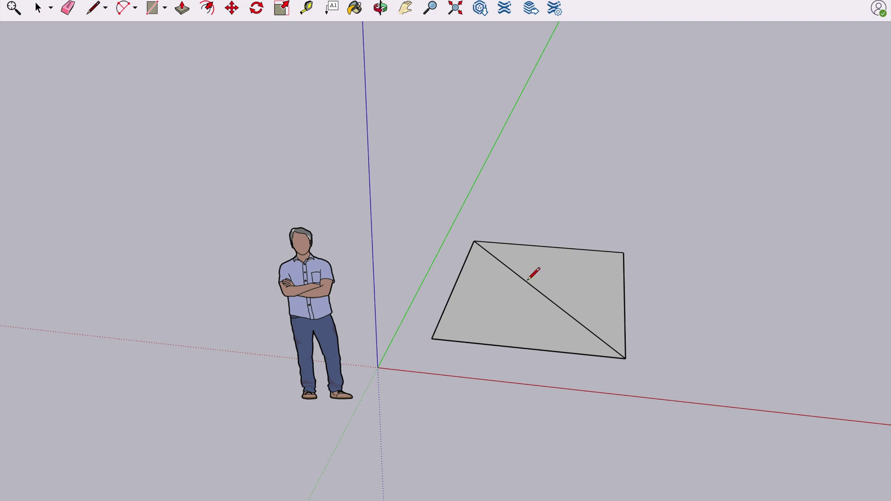
left_click(432, 339)
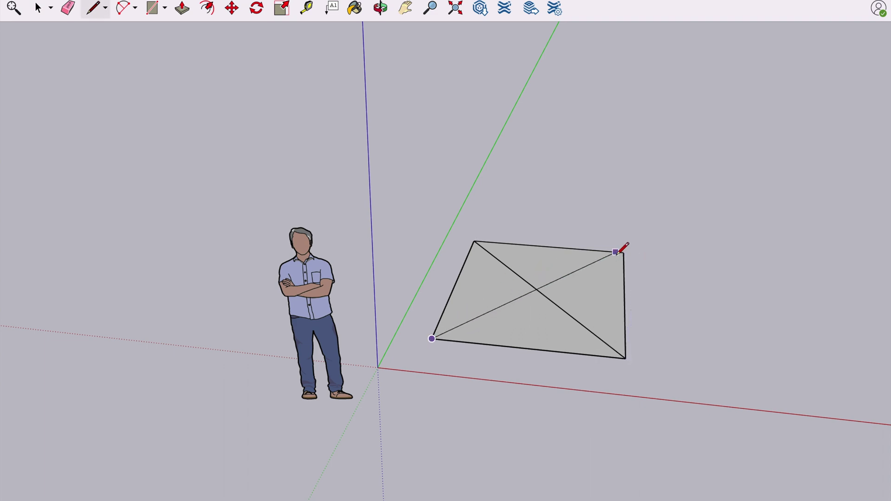
left_click(624, 252)
key("space")
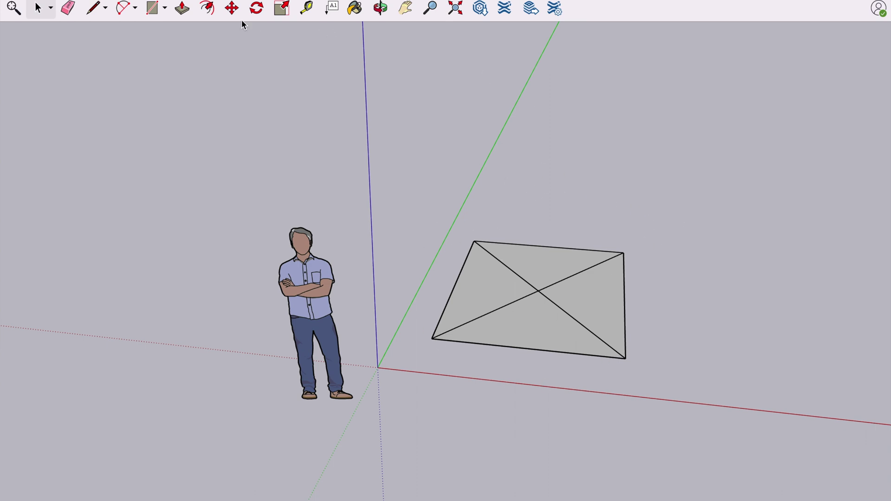
- Try moving the face off the diagonals, then cancel and return to Select
left_click(235, 11)
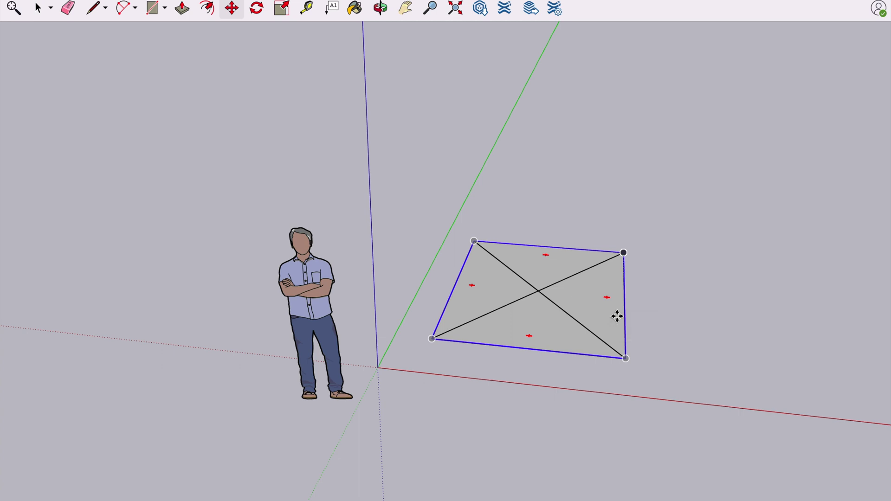
left_click(627, 323)
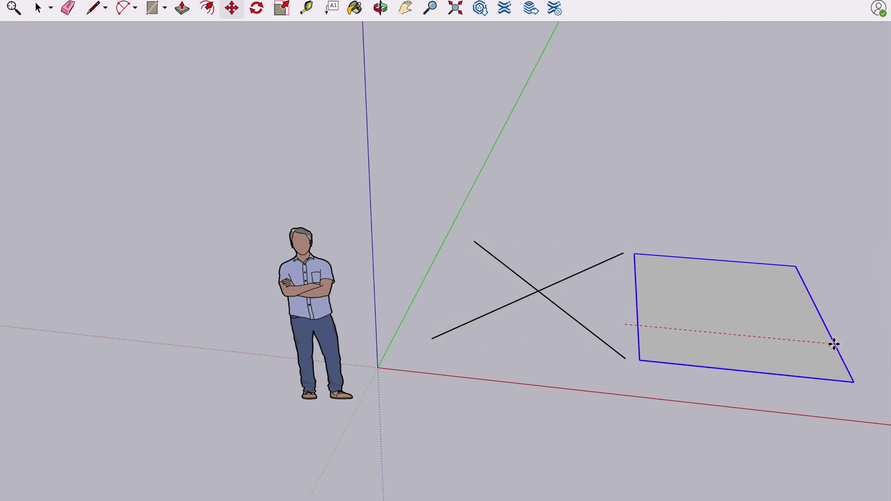
key("Escape")
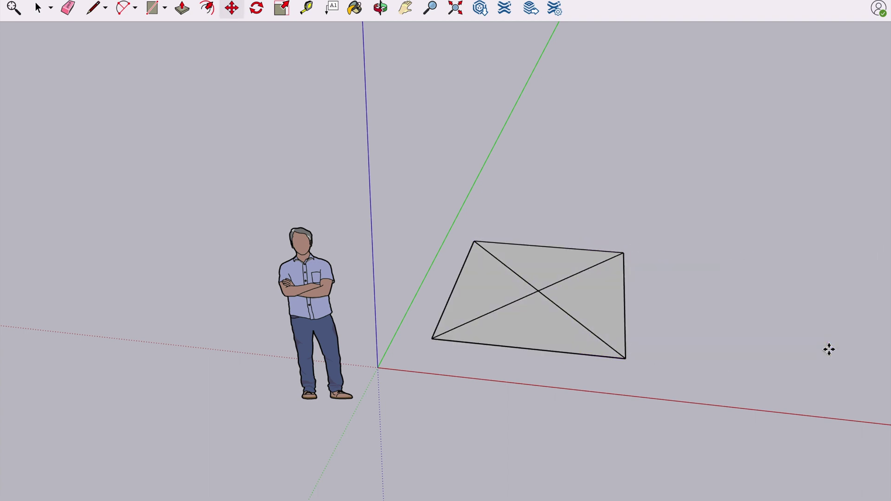
key("space")
- Erase both diagonals from the face
key("e")
mouse_move(591, 291)
left_mouse_down()
mouse_move(558, 278)
mouse_move(554, 306)
mouse_move(522, 306)
mouse_move(528, 274)
mouse_move(553, 293)
left_mouse_up()
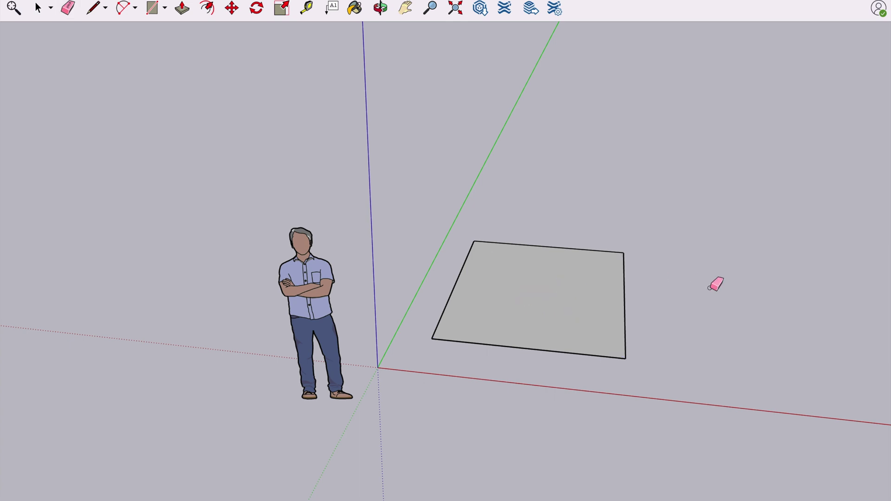
key("space")
- Inside the square's group, redraw both corner-to-corner diagonals, then close the group
double_click(586, 283)
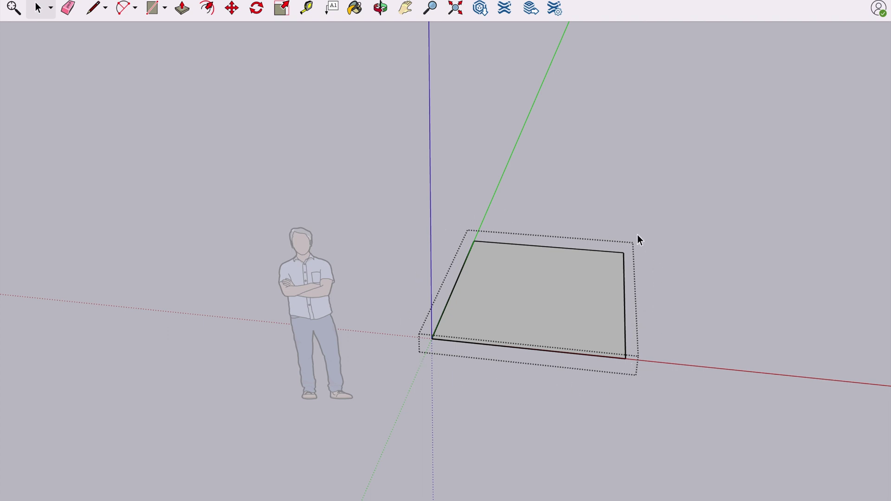
key("l")
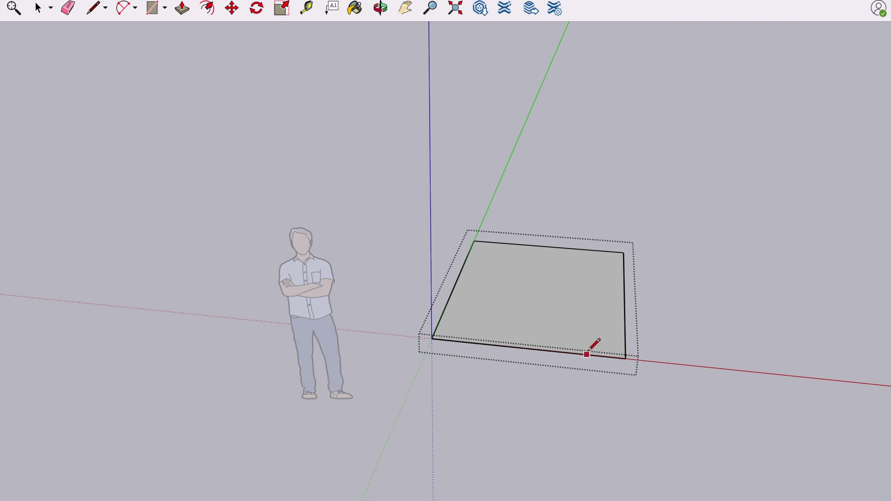
left_click(474, 240)
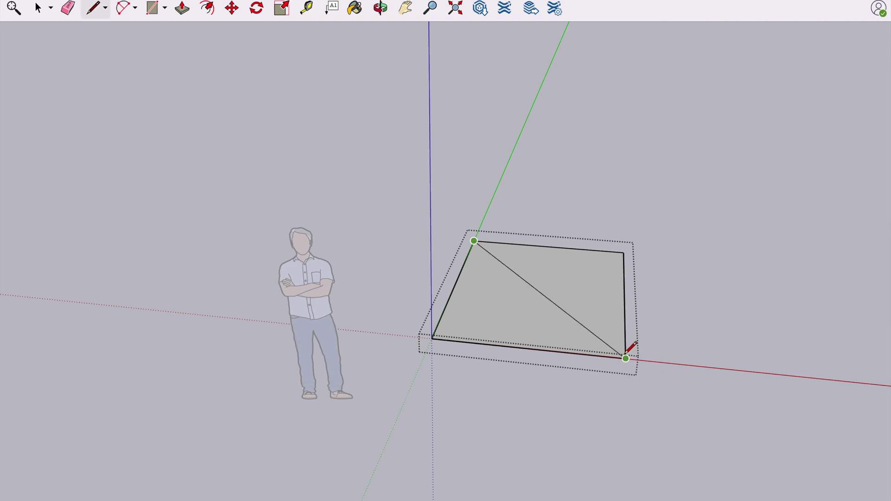
left_click(626, 359)
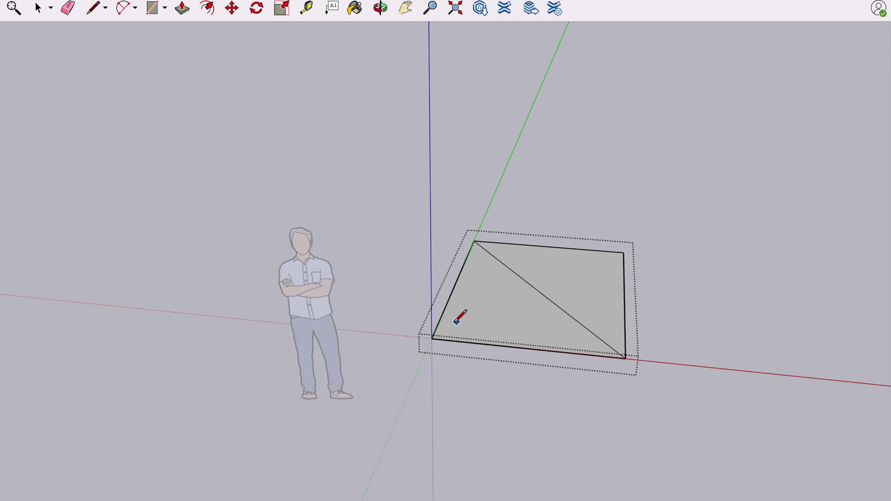
left_click(432, 338)
left_click(624, 253)
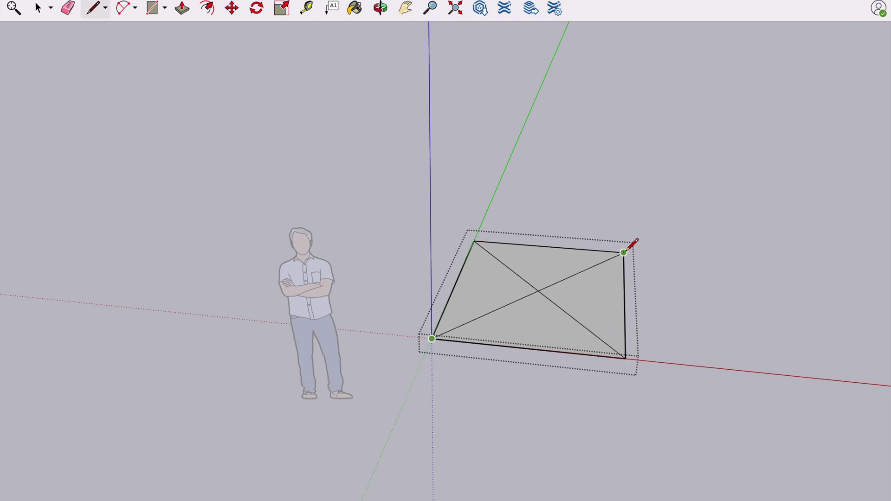
key("space")
left_click(622, 212)
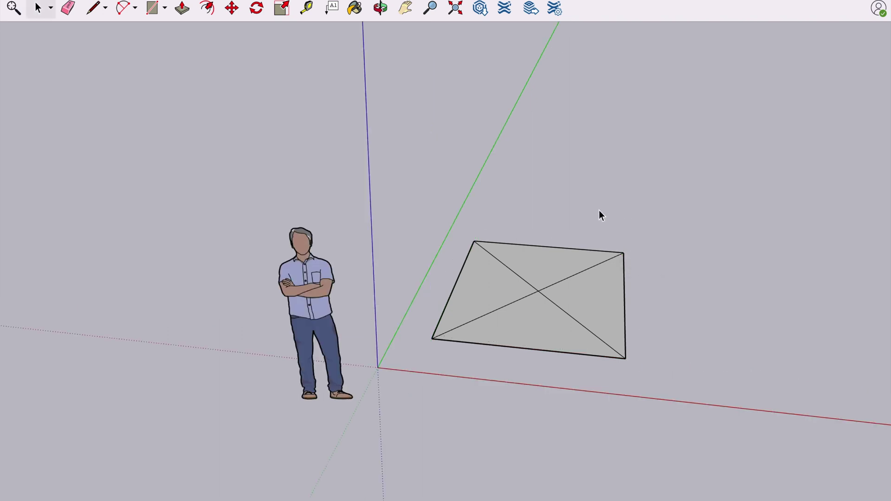
- Move the square group slightly along the red axis
key("m")
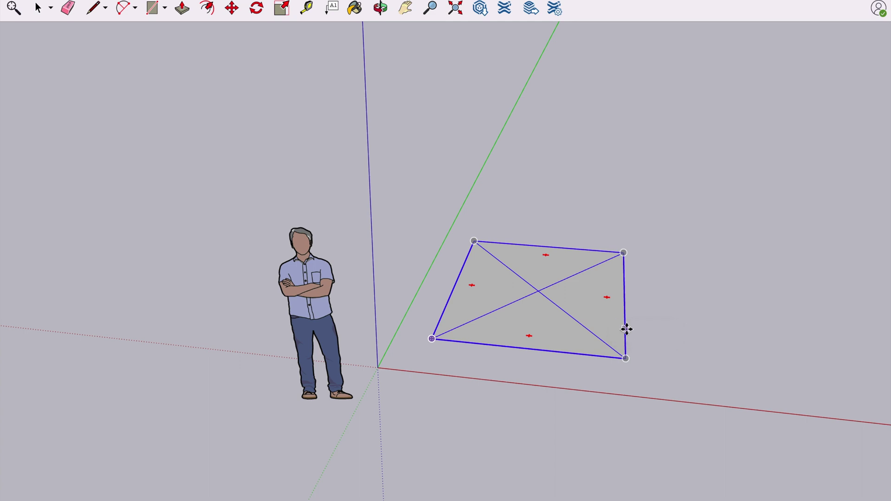
left_click(626, 329)
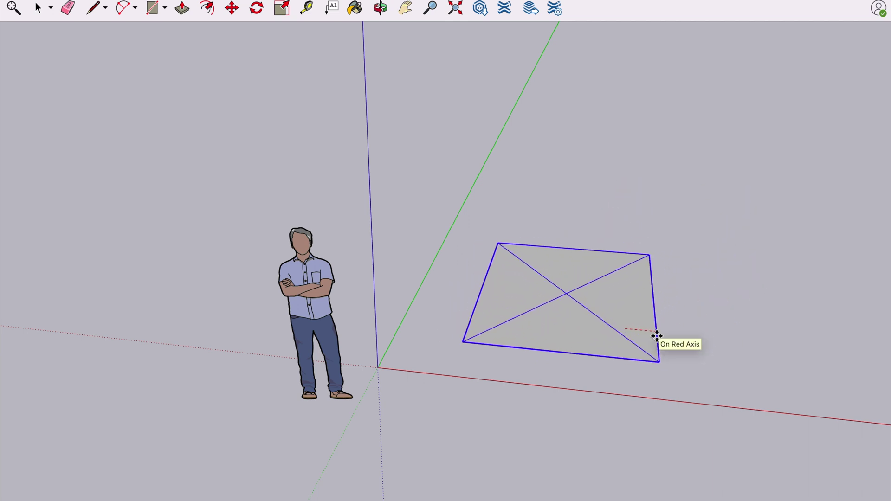
left_click(657, 336)
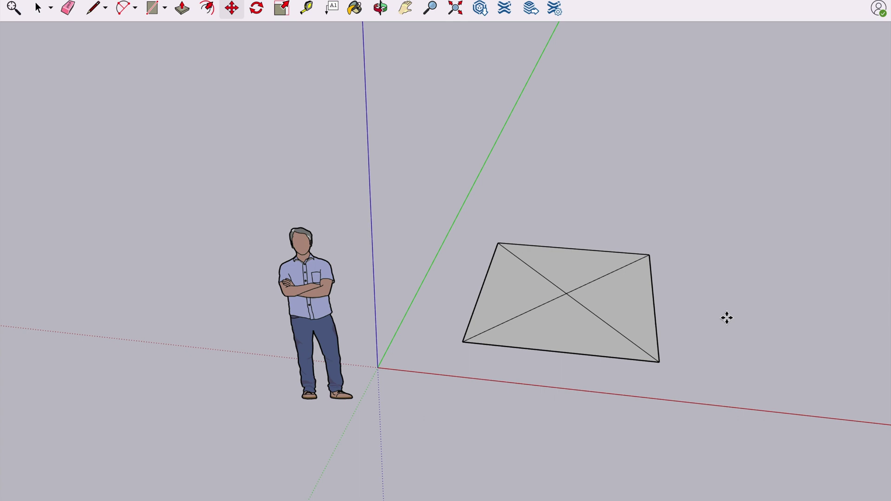
key("e")
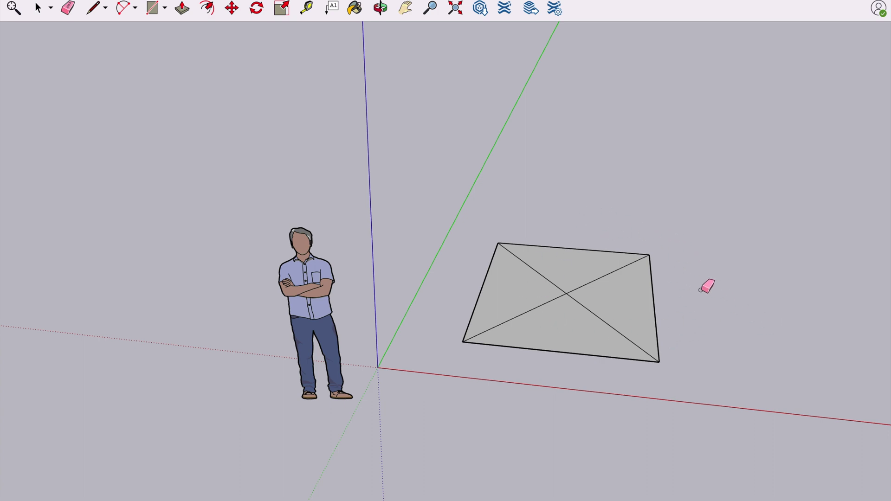
key("ctrl+a")
key("e")
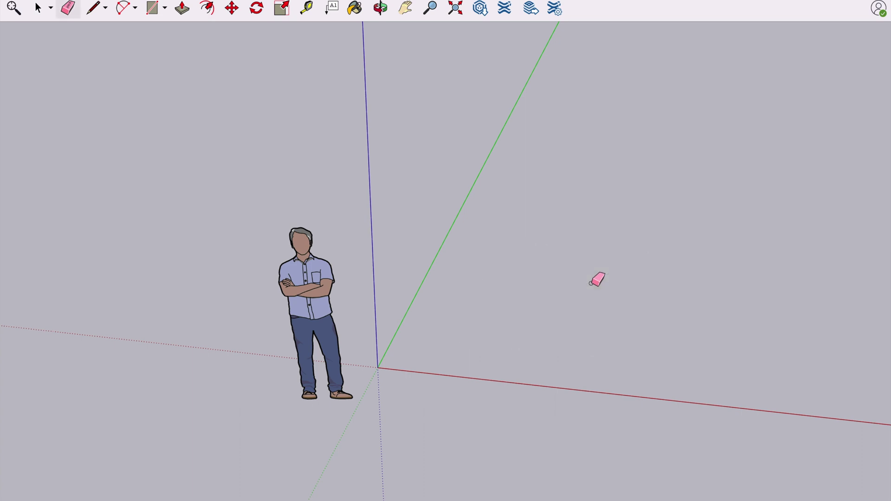
key("ctrl+z")
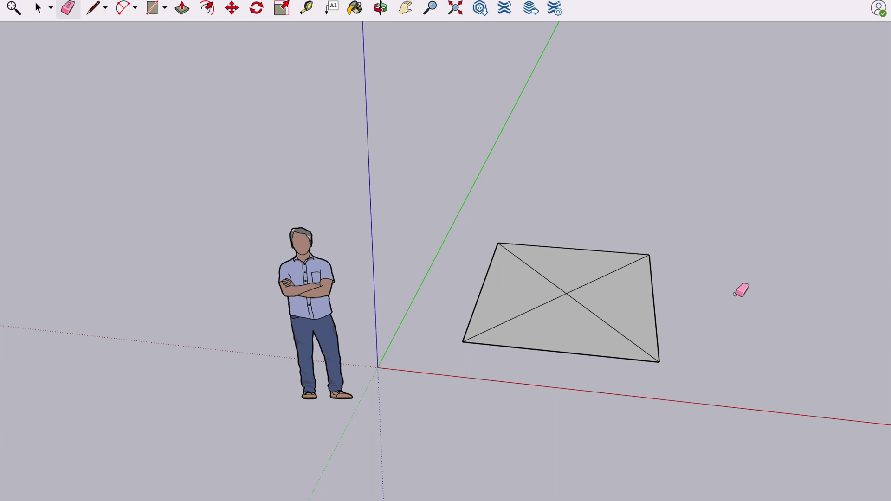
key("space")
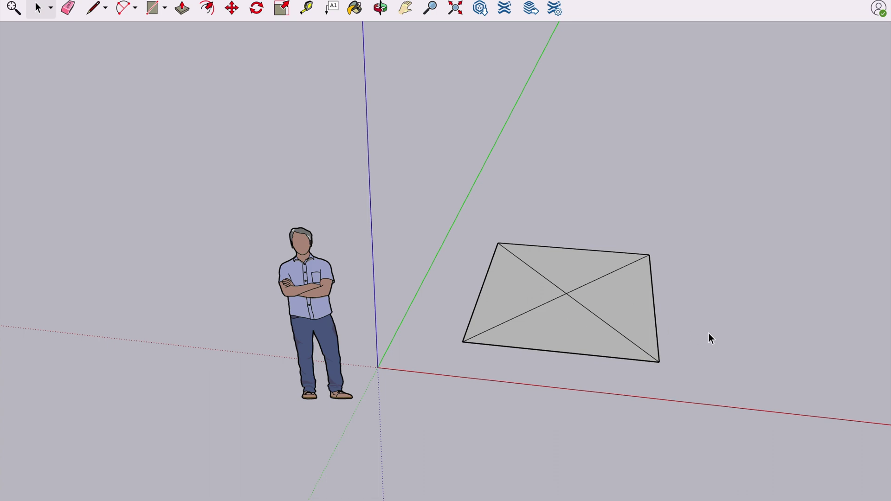
double_click(622, 296)
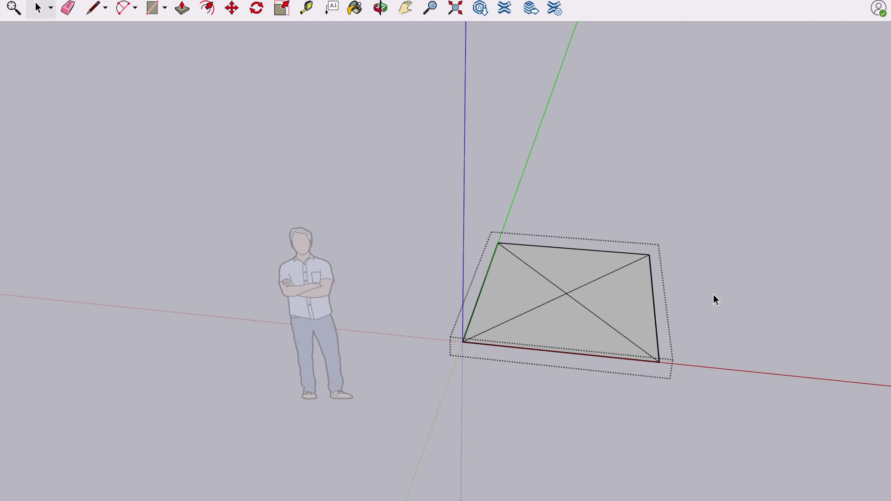
- Erase both diagonals inside the group, close it, and nudge the group slightly
key("e")
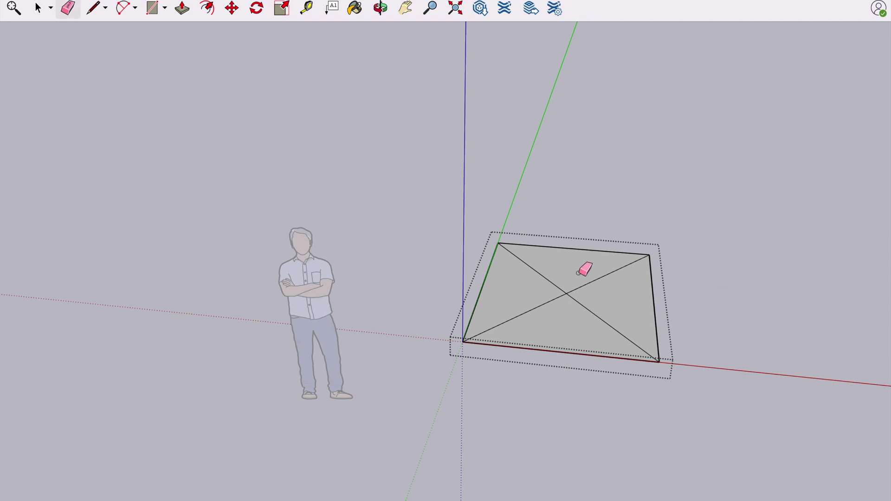
mouse_move(581, 278)
left_mouse_down()
mouse_move(584, 294)
mouse_move(552, 292)
mouse_move(560, 274)
mouse_move(649, 204)
left_mouse_up()
key("space")
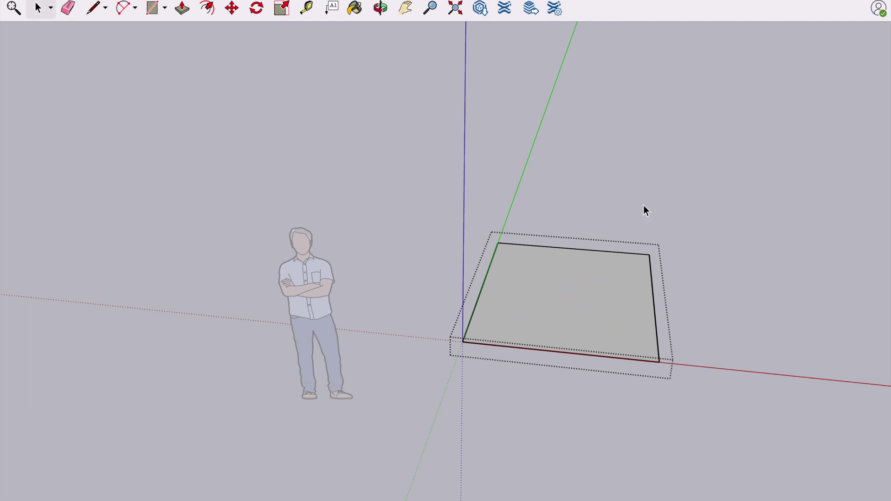
left_click(644, 205)
key("m")
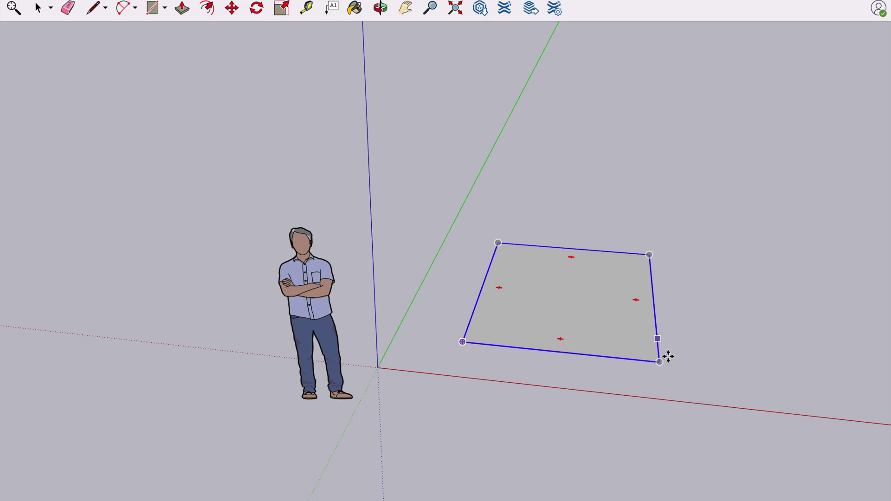
mouse_move(659, 359)
left_mouse_down()
mouse_move(716, 252)
mouse_move(709, 352)
mouse_move(652, 351)
mouse_move(645, 360)
left_mouse_up()
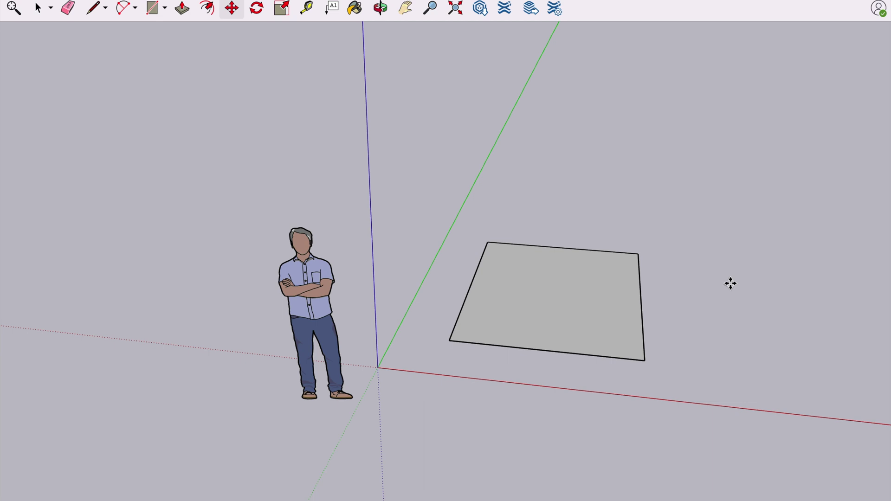
- Draw a smaller rectangle starting at the square's top-right corner
left_click(408, 11)
left_click_drag(672, 232, 599, 204)
left_click(381, 8)
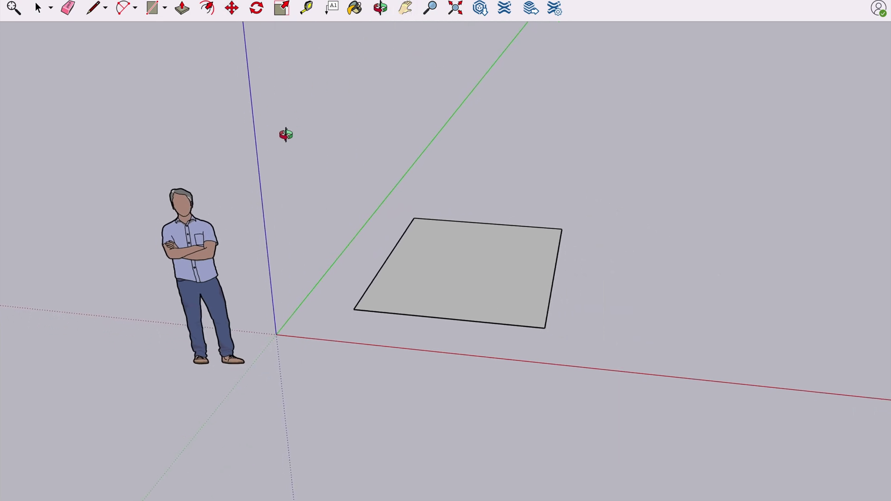
left_click_drag(286, 134, 292, 167)
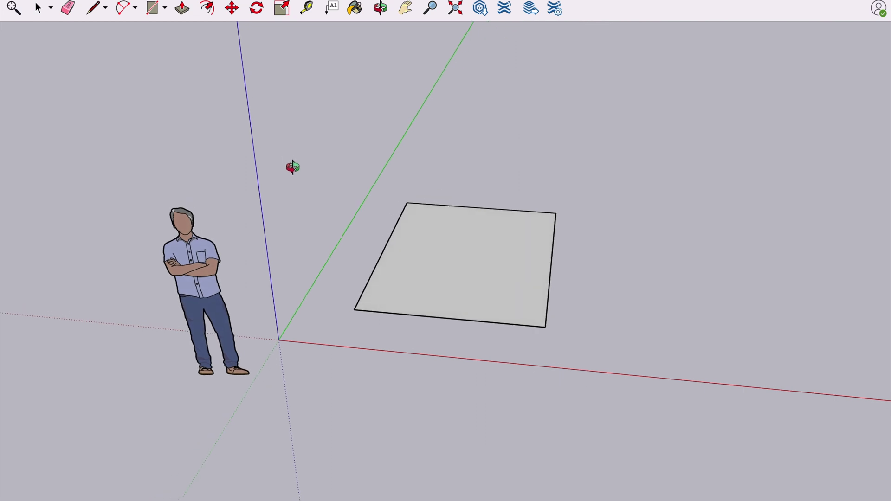
key("r")
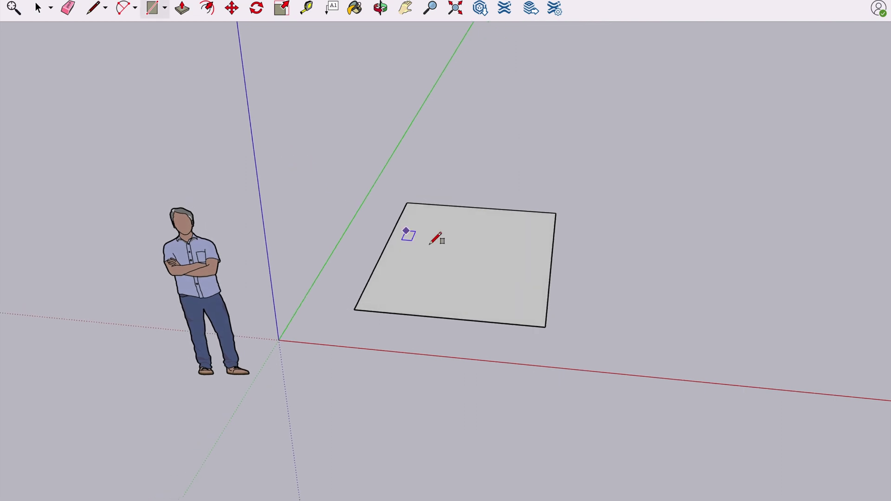
left_click(556, 213)
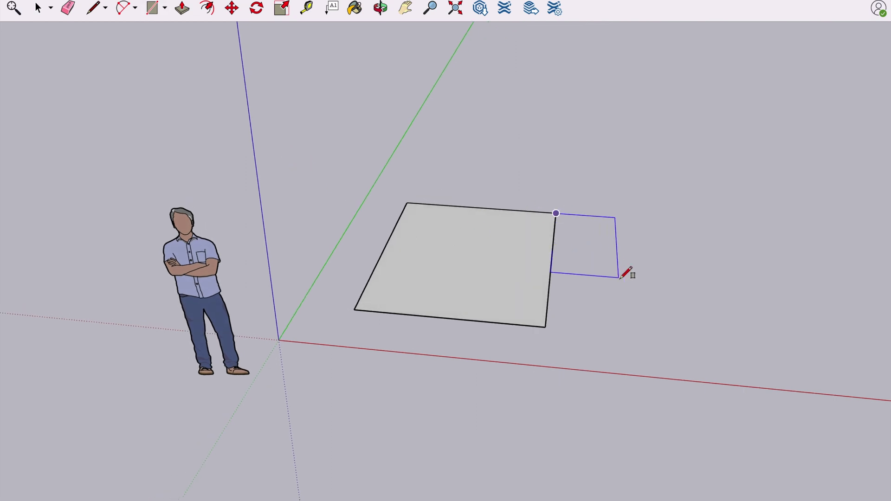
left_click(645, 281)
key("space")
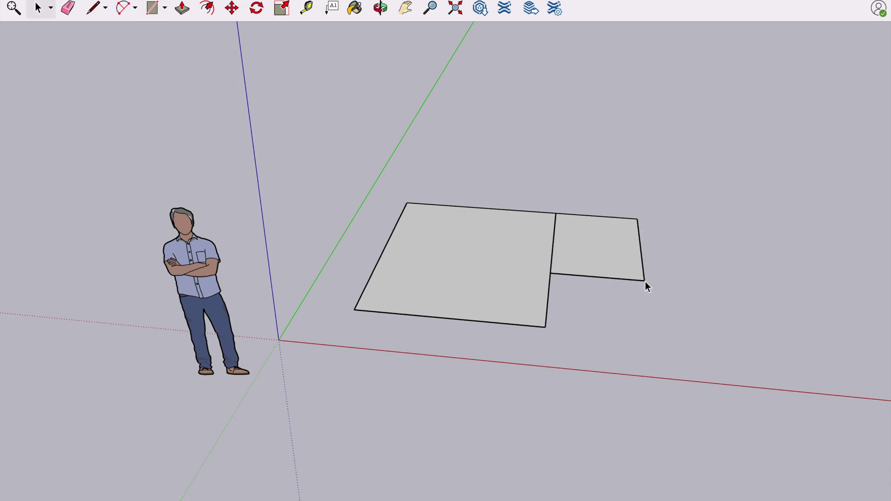
- Move the large square by its corner to a new spot
key("m")
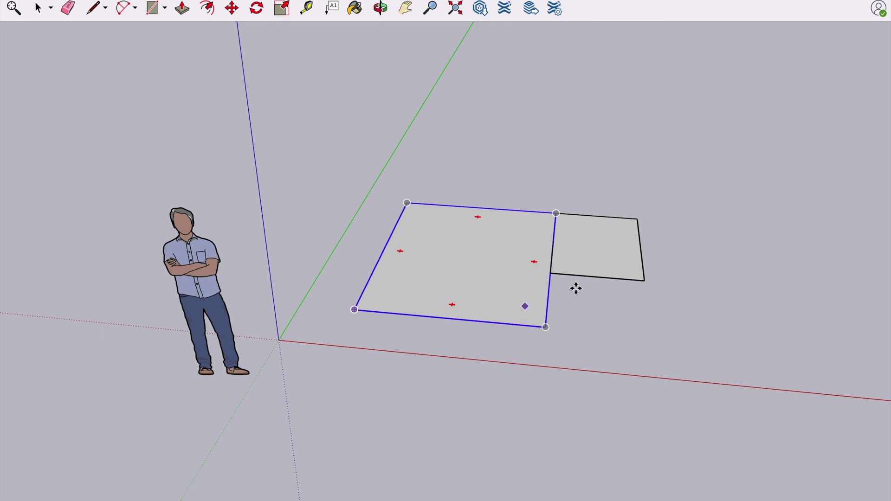
left_click(545, 327)
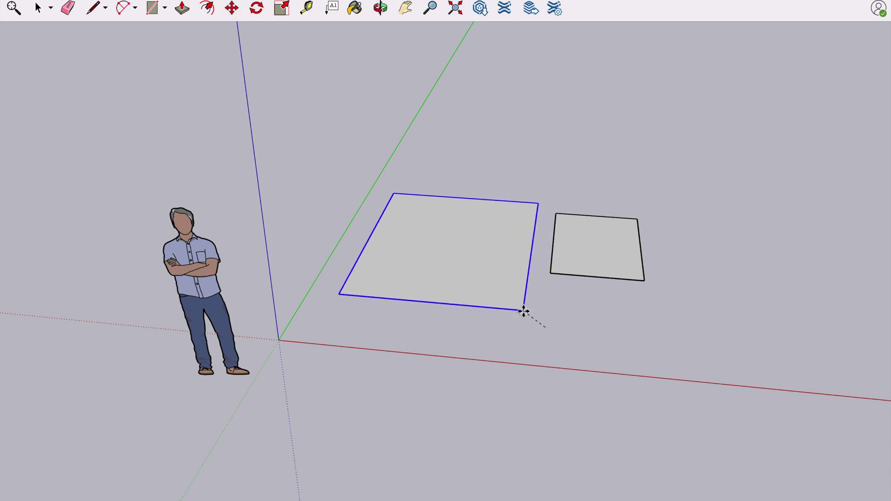
left_click(522, 324)
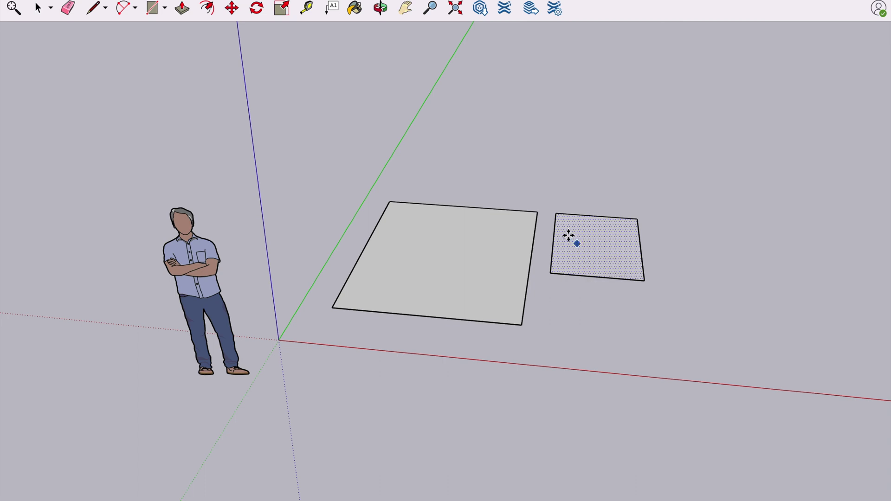
- Move the large square so its corner snaps onto the small rectangle's corner
left_click(538, 211)
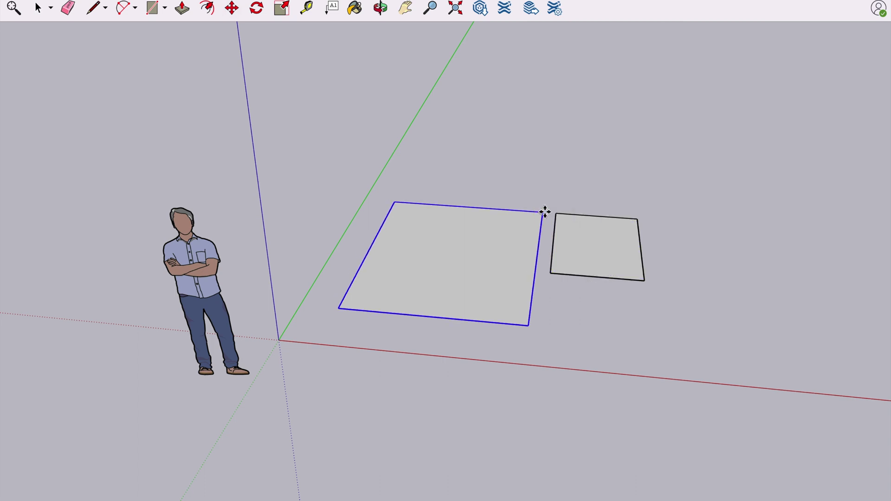
left_click(542, 212)
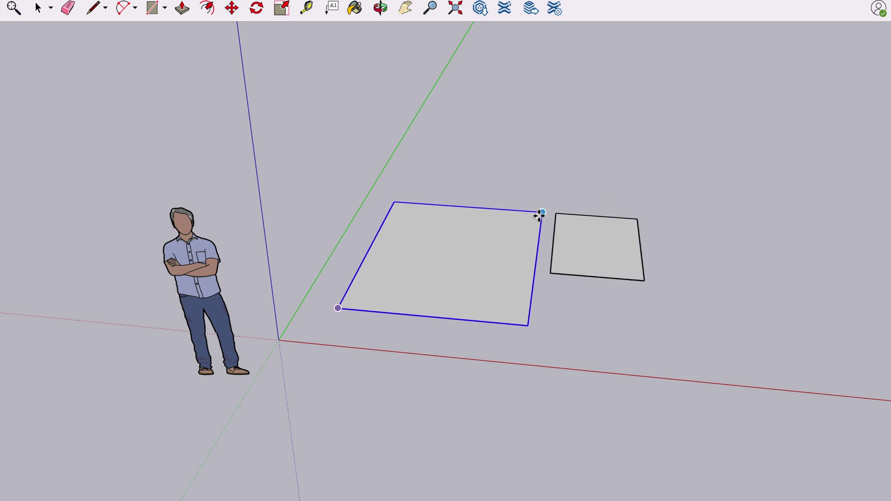
left_click(541, 211)
left_click(558, 213)
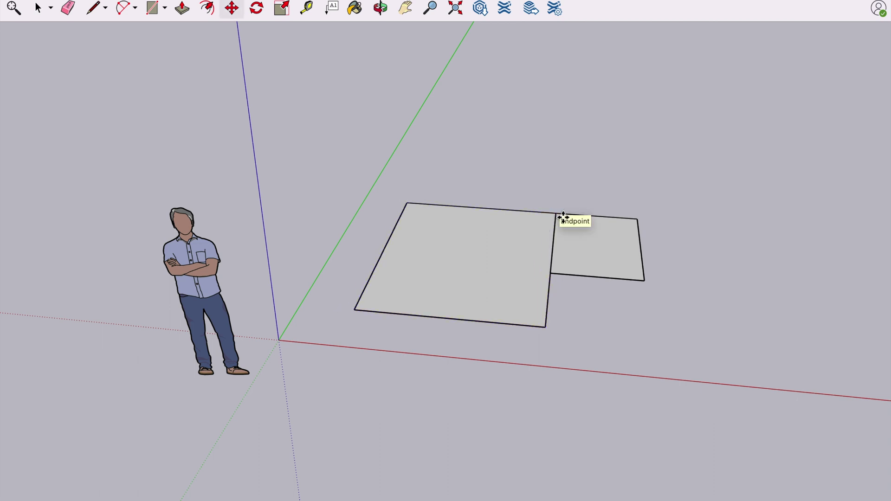
- Undo a stray move of the small square's corner, then select the small face
left_click(644, 280)
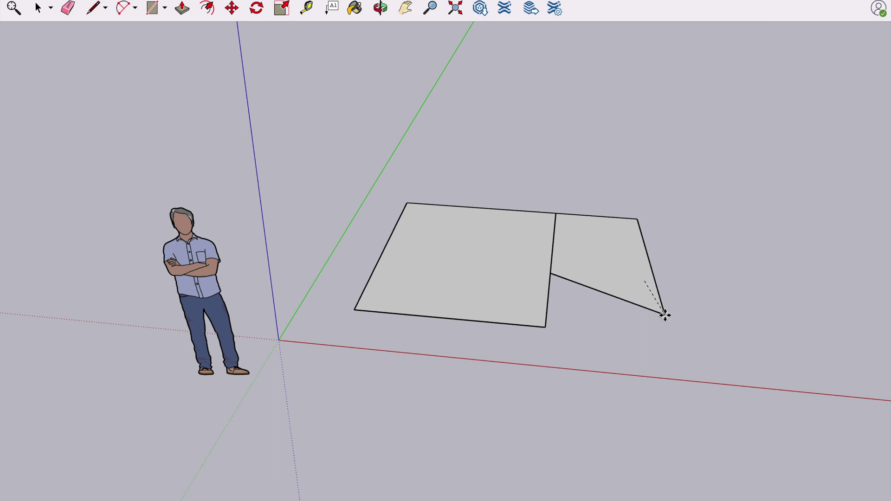
left_click(674, 305)
key("ctrl+z")
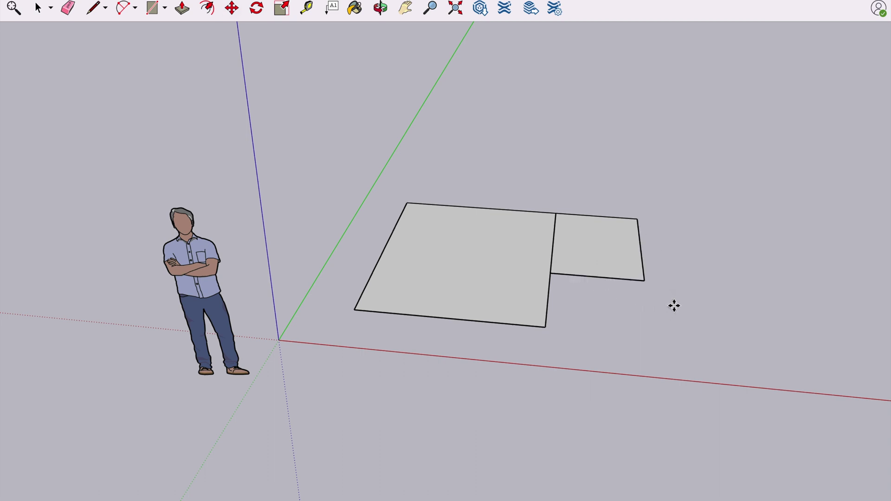
key("space")
left_click(611, 251)
right_click(610, 245)
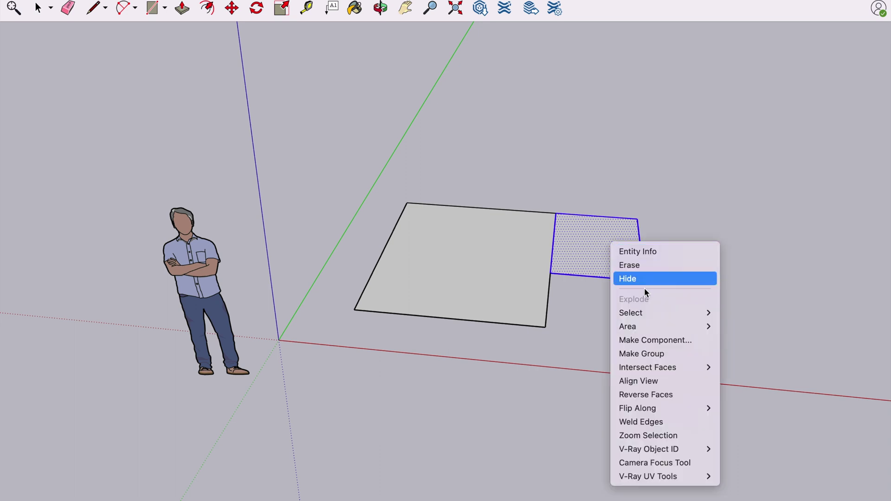
- Make the small square a group and move it apart from the large square
left_click(652, 354)
key("m")
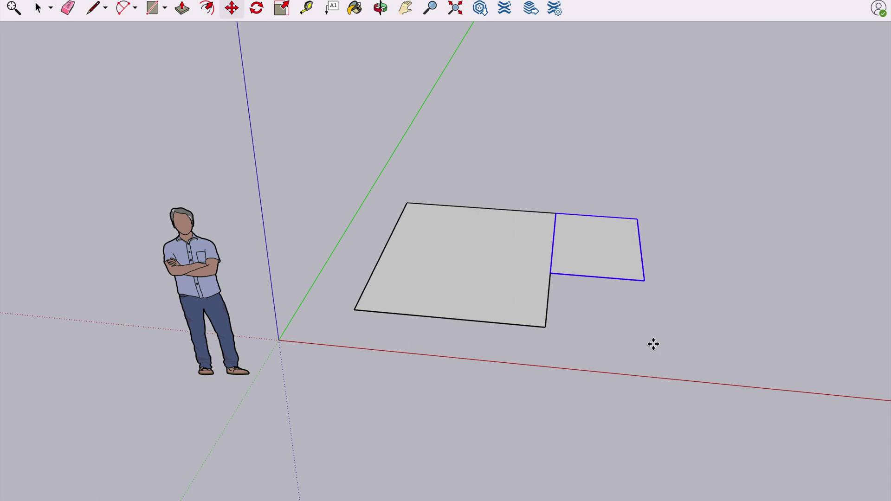
left_click(646, 280)
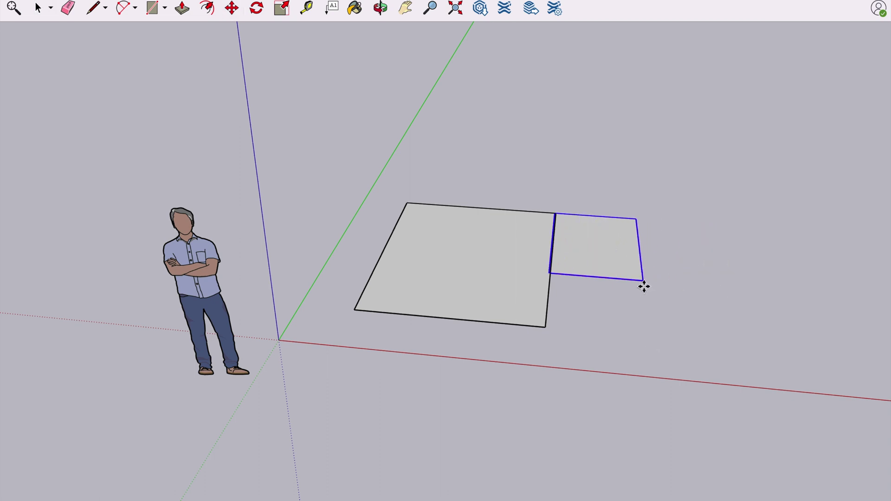
left_click(665, 333)
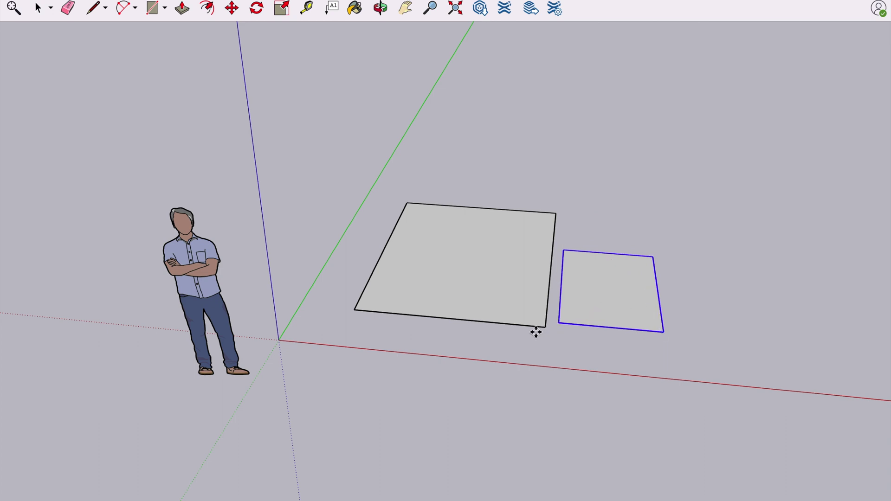
left_click(546, 327)
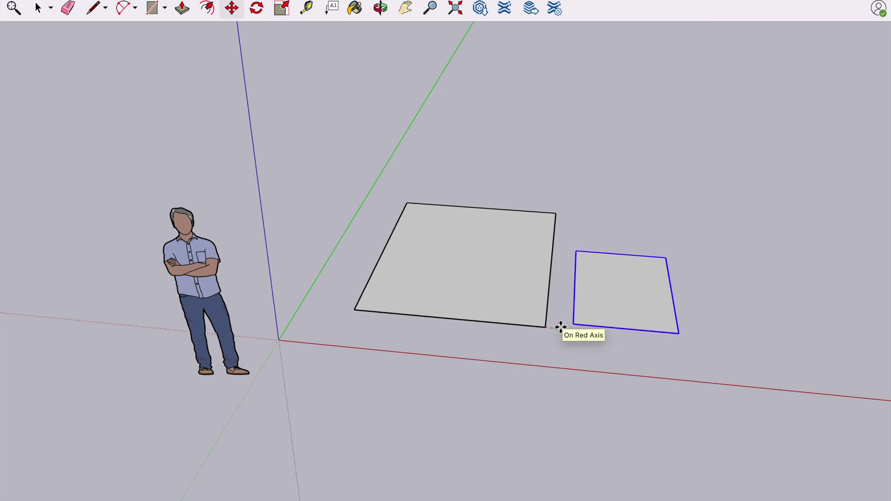
left_click(559, 324)
- Shift the large square along the red axis, leaving a narrow gap
key("space")
left_click(534, 320)
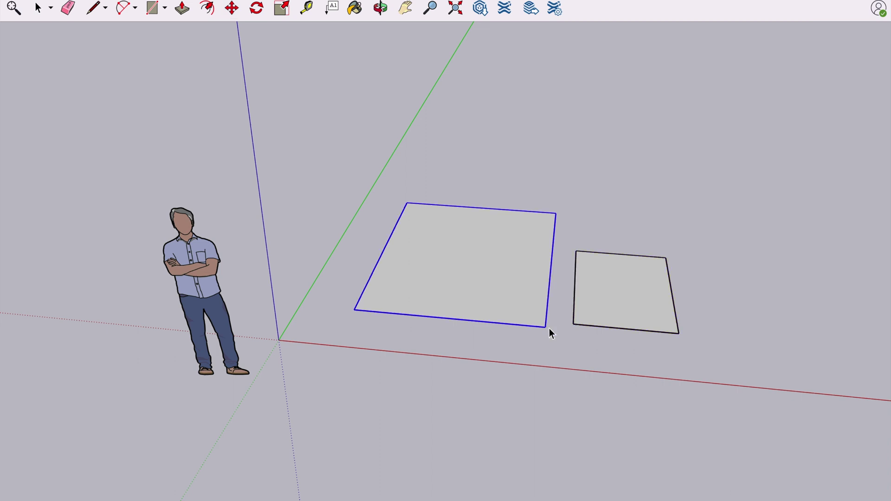
key("m")
left_click(546, 327)
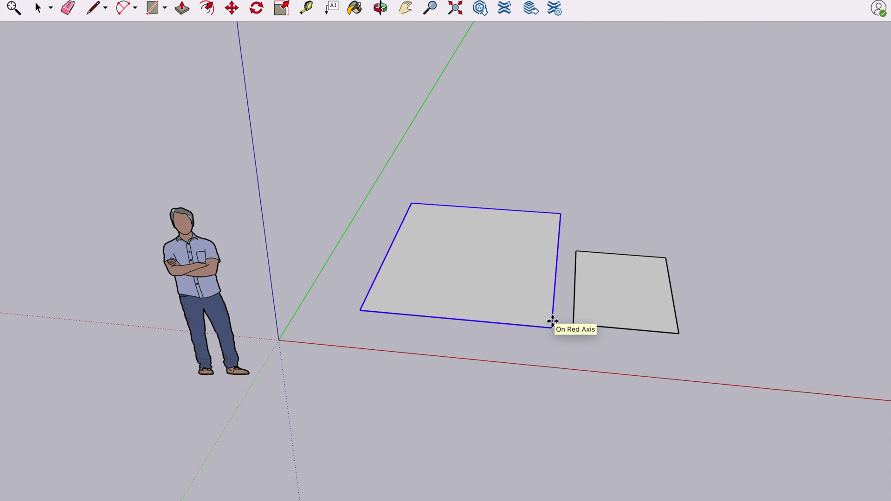
left_click(553, 321)
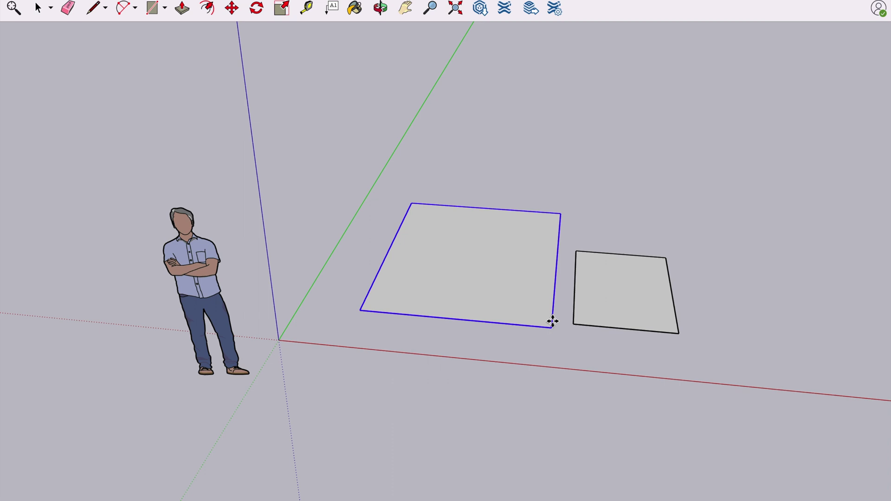
- Push/Pull the small grouped square's face upward into a box, then close the group
key("space")
double_click(642, 291)
key("p")
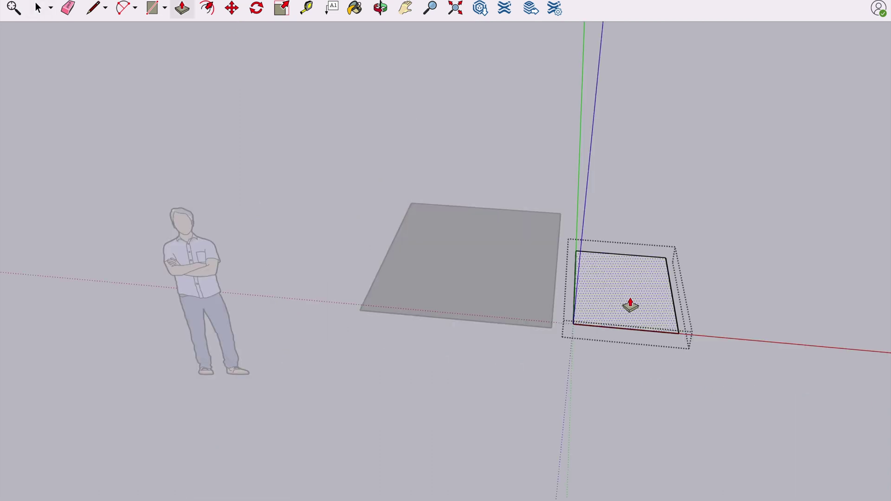
left_click_drag(630, 305, 645, 259)
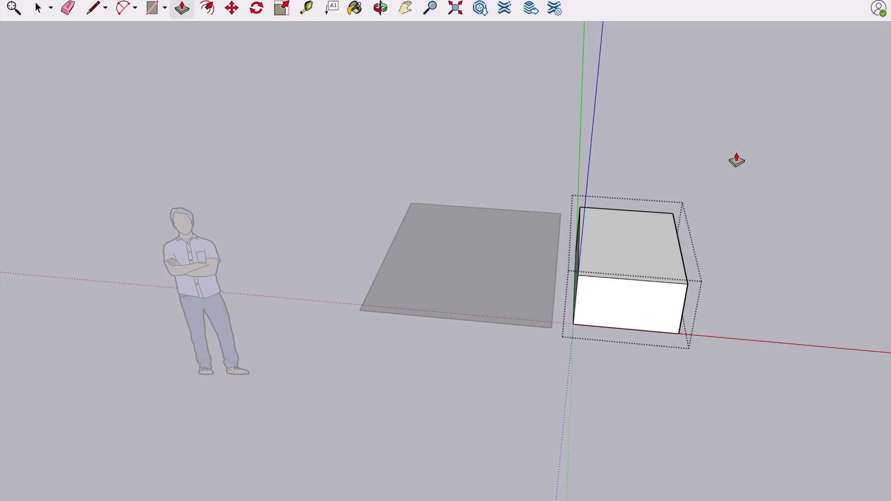
key("space")
left_click(696, 149)
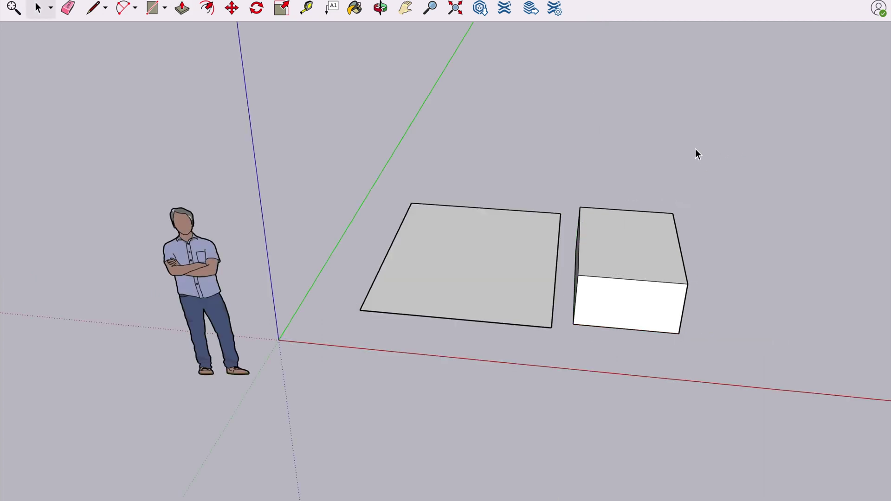
- Offset the box's top face inward to create an inset rectangle, then select that inner face
double_click(644, 240)
left_click(207, 8)
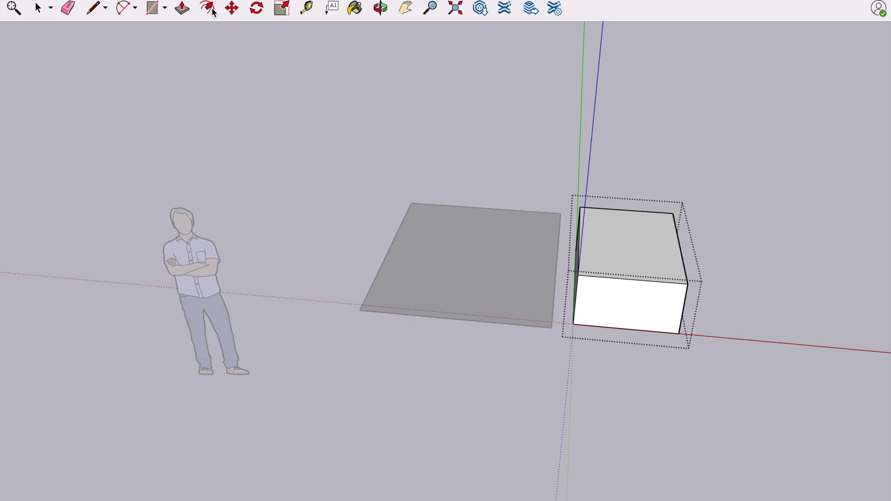
left_click(625, 217)
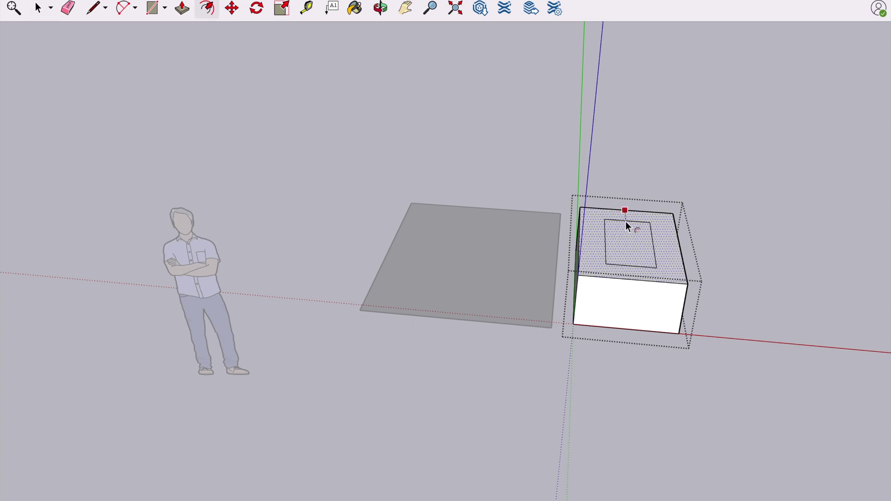
left_click(626, 222)
key("space")
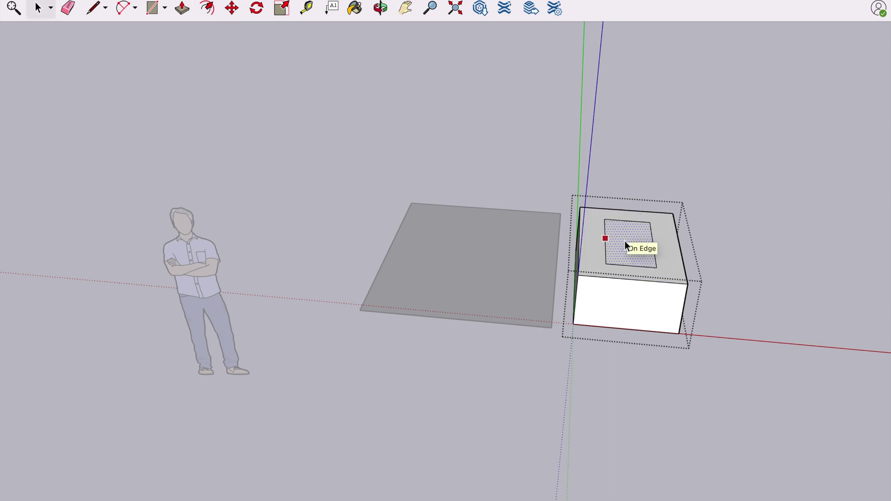
left_click(637, 245)
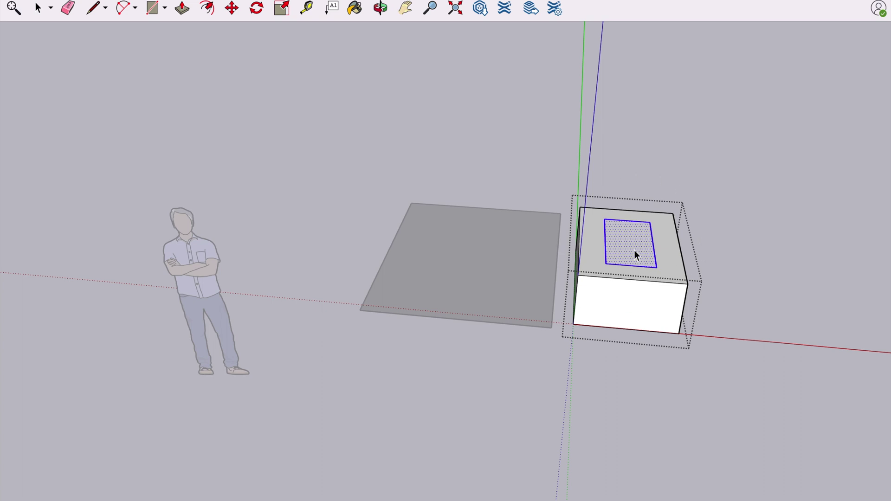
right_click(633, 236)
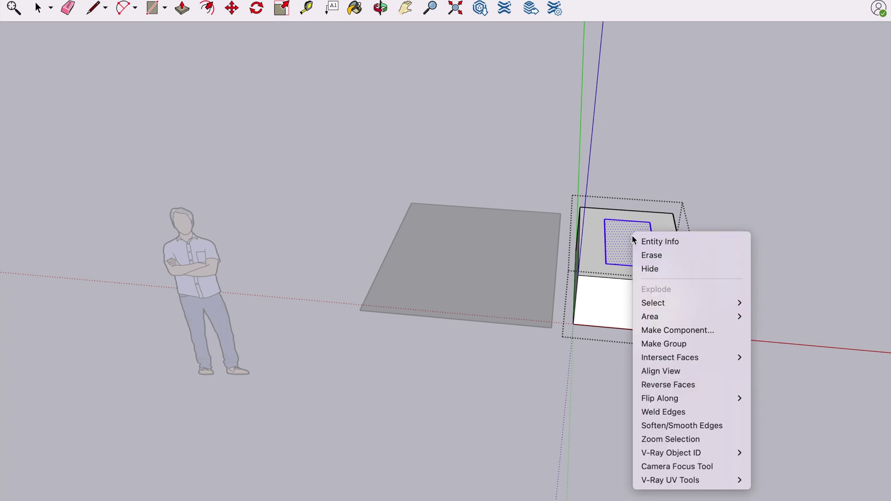
- Group the inset rectangle, draw both corner-to-corner diagonals inside it, then close both groups
left_click(674, 343)
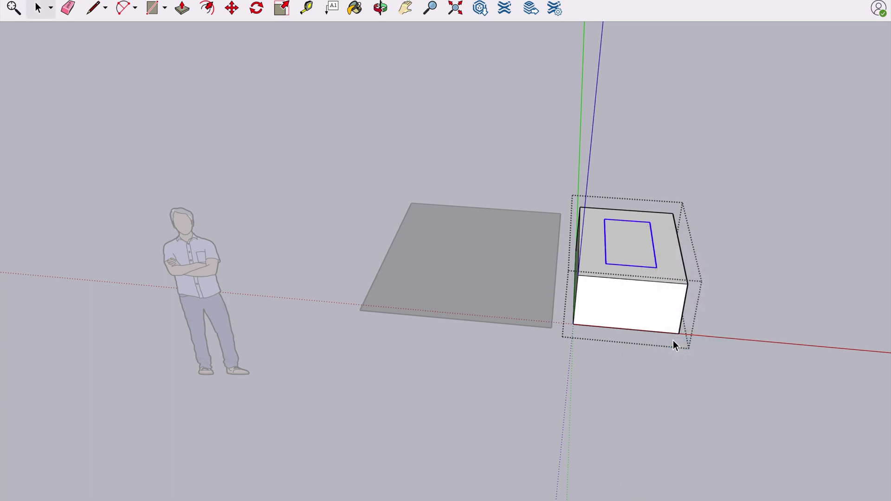
double_click(641, 255)
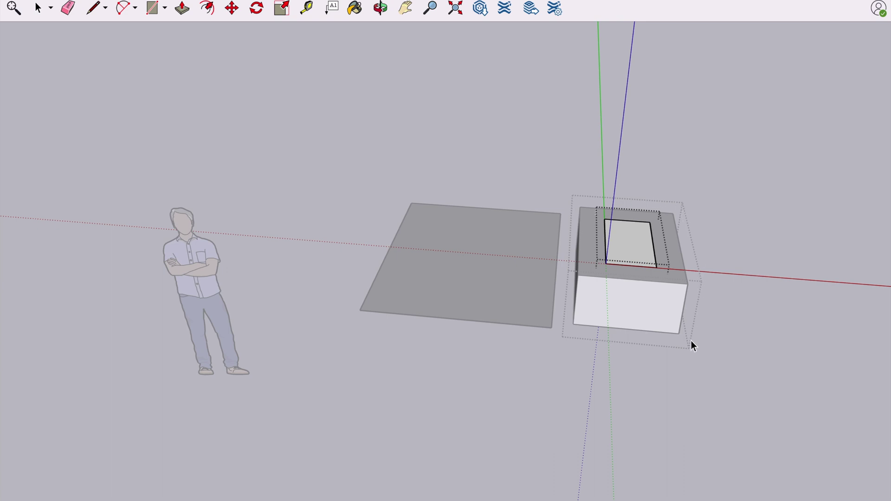
key("l")
left_click(605, 218)
left_click(656, 267)
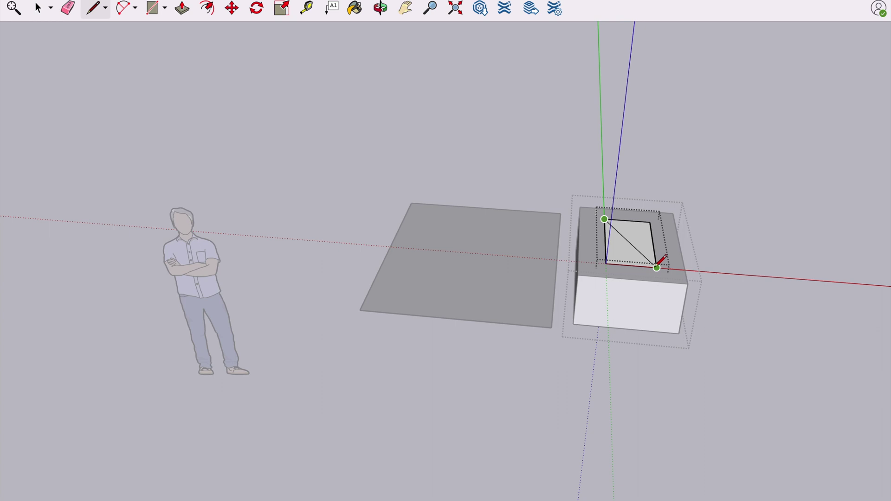
left_click(650, 223)
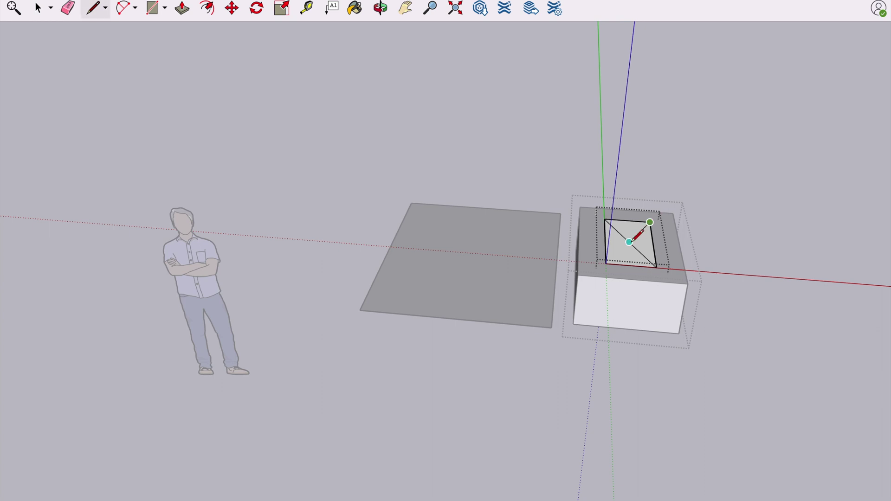
left_click(606, 263)
key("space")
left_click(681, 146)
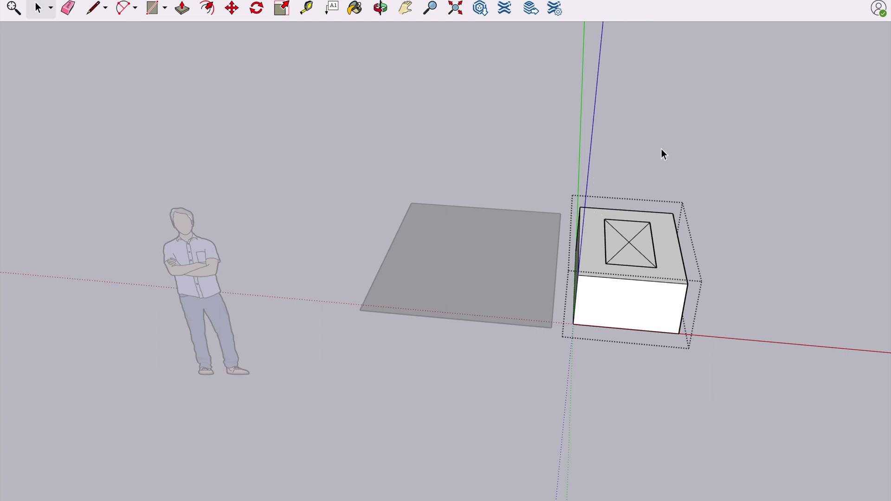
left_click(662, 134)
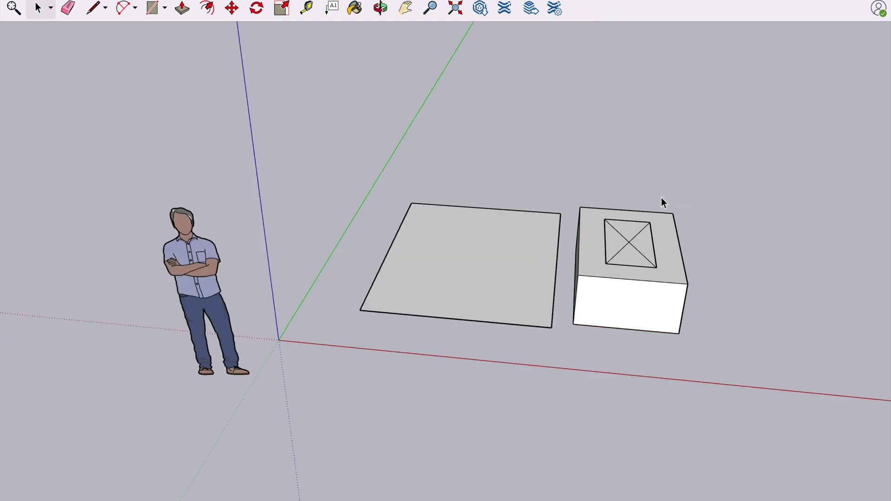
- Nudge the box group by its bottom corner so it sits just right of the large square
key("m")
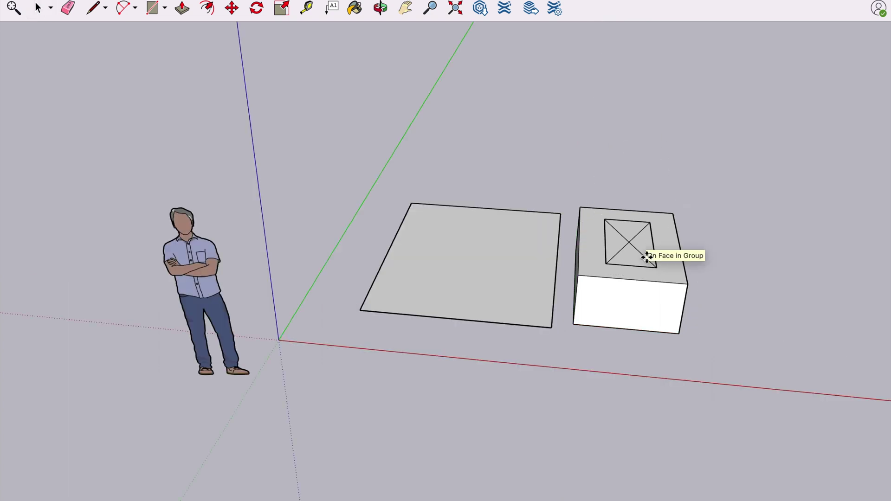
left_click(679, 333)
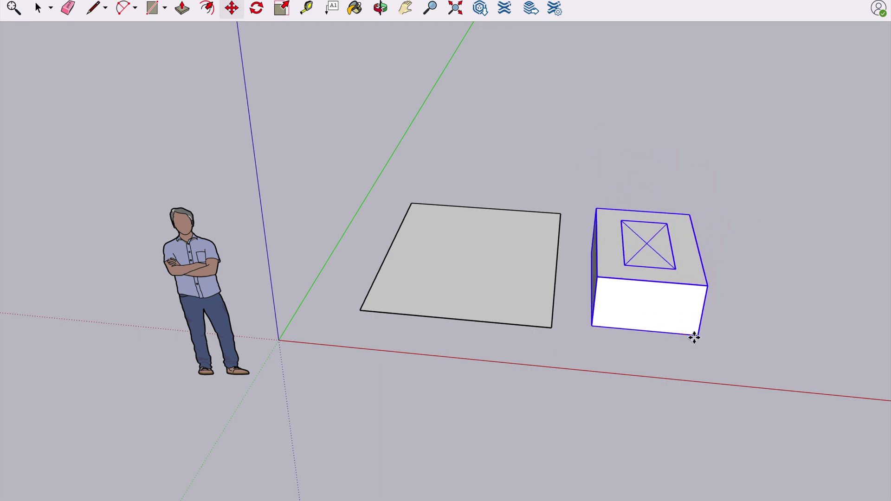
left_click(681, 332)
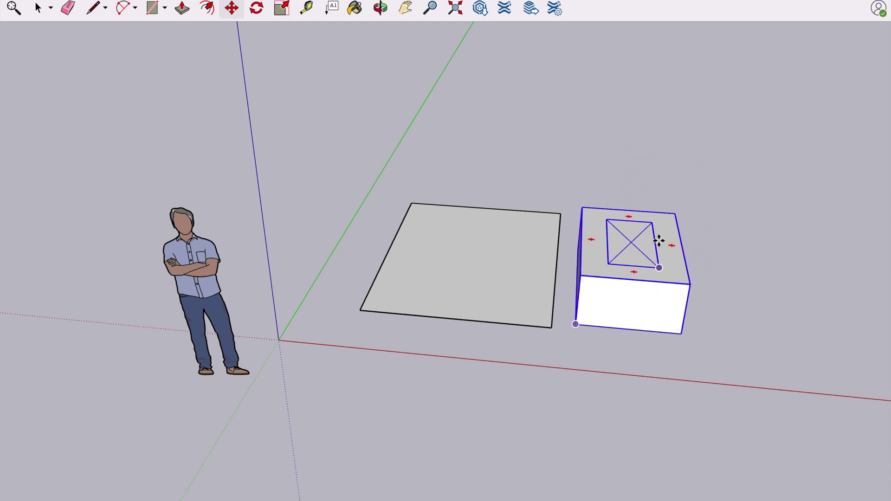